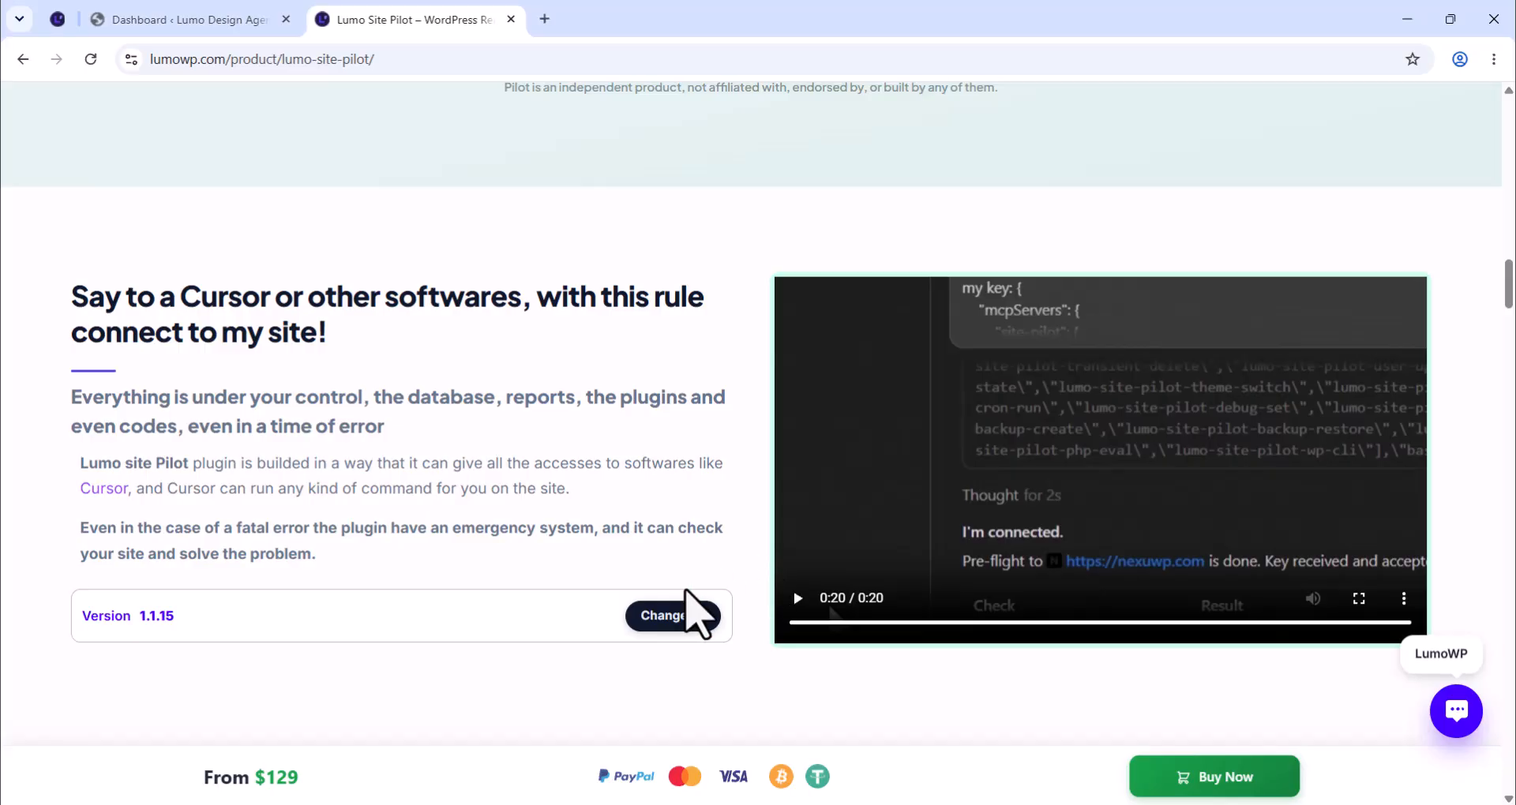
Play the Cursor connection video on the Lumo Site Pilot product page and look through the guide section.
left_click(806, 614)
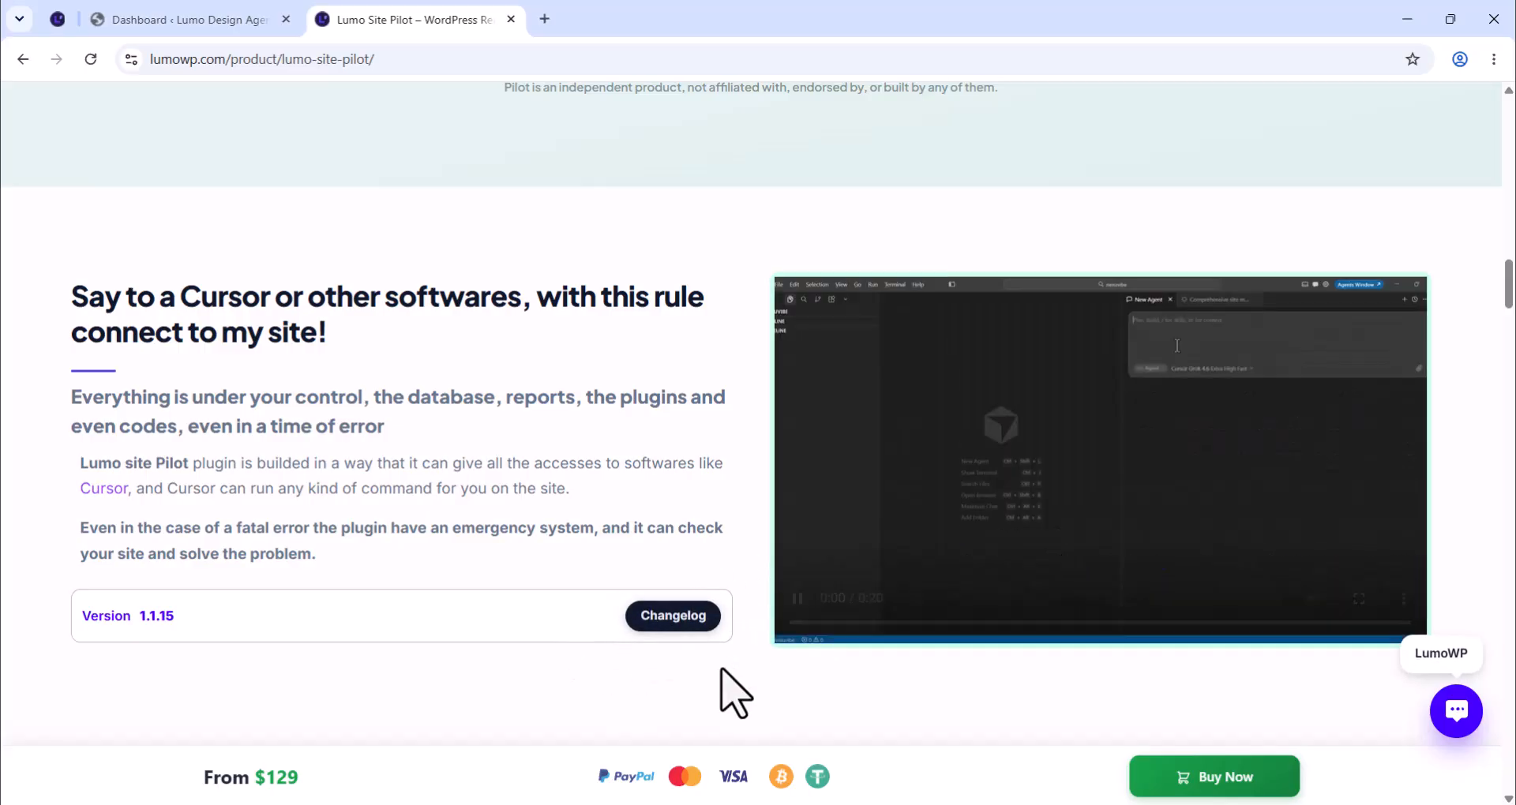
scroll(627, 701, "down", 14)
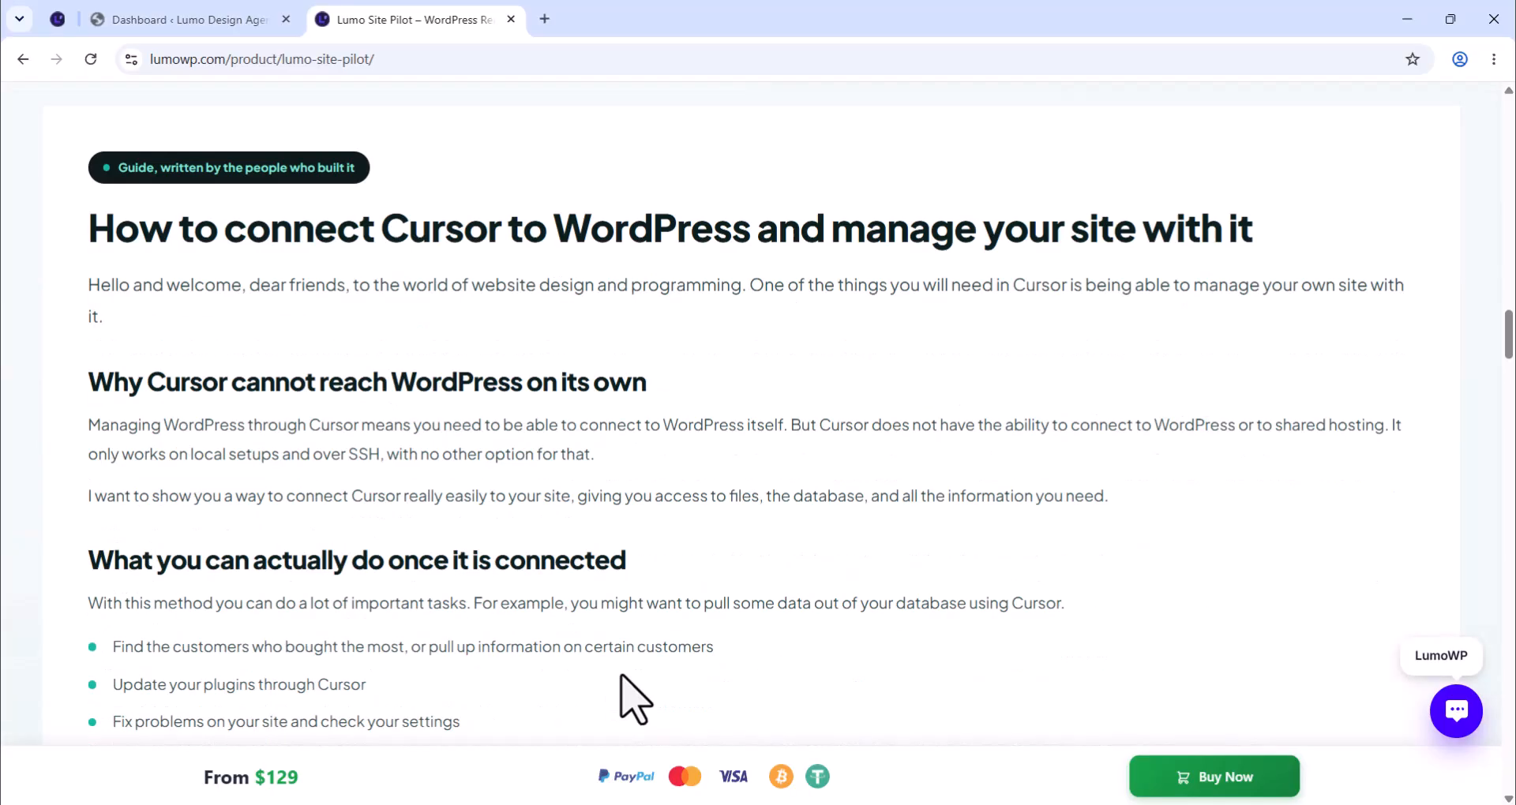
scroll(643, 686, "up", 19)
scroll(647, 659, "up", 15)
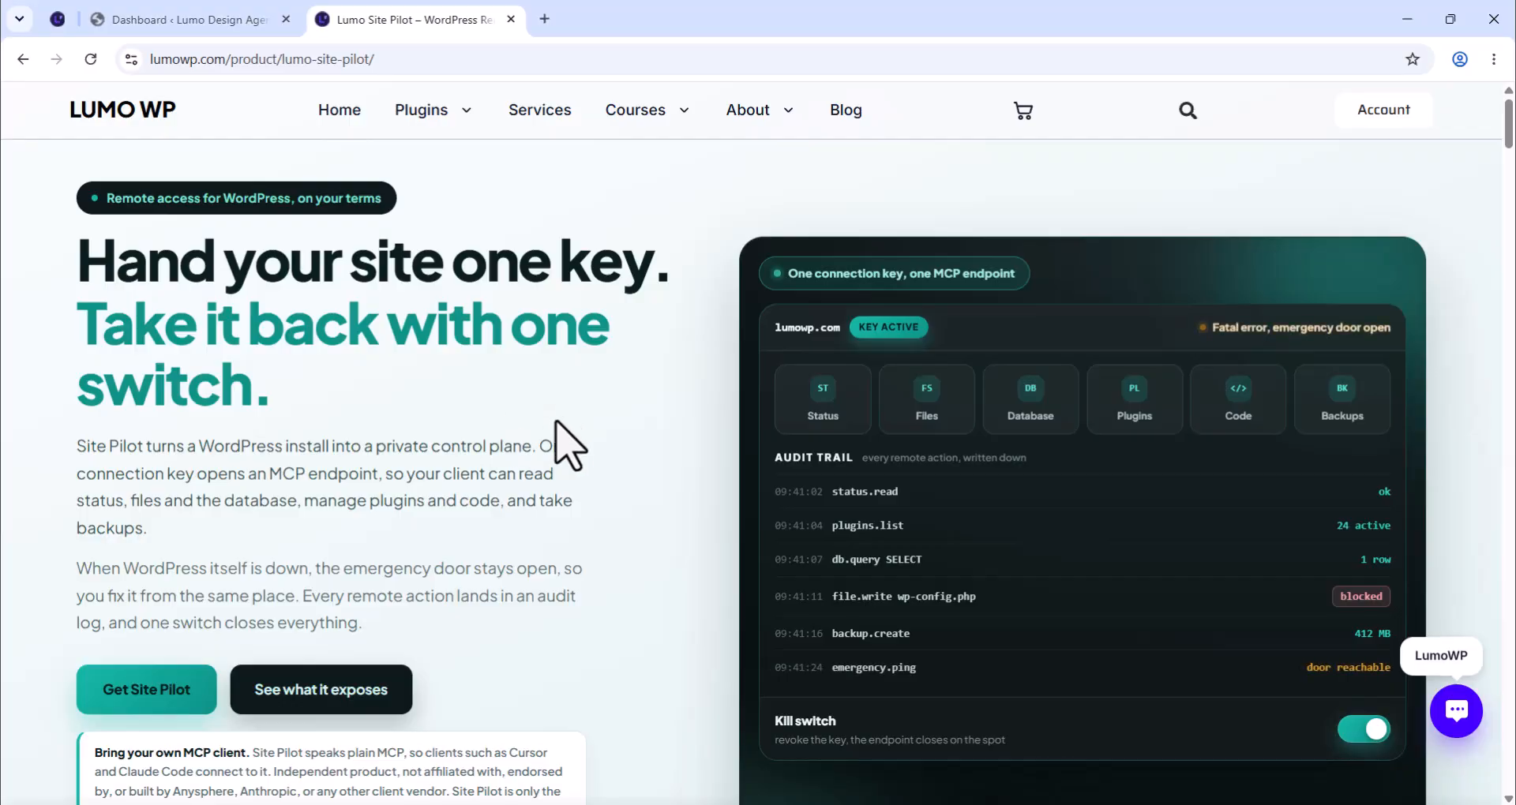
Open the upload form for adding a plugin in the WordPress dashboard of lumowp-design.com.
left_click(203, 18)
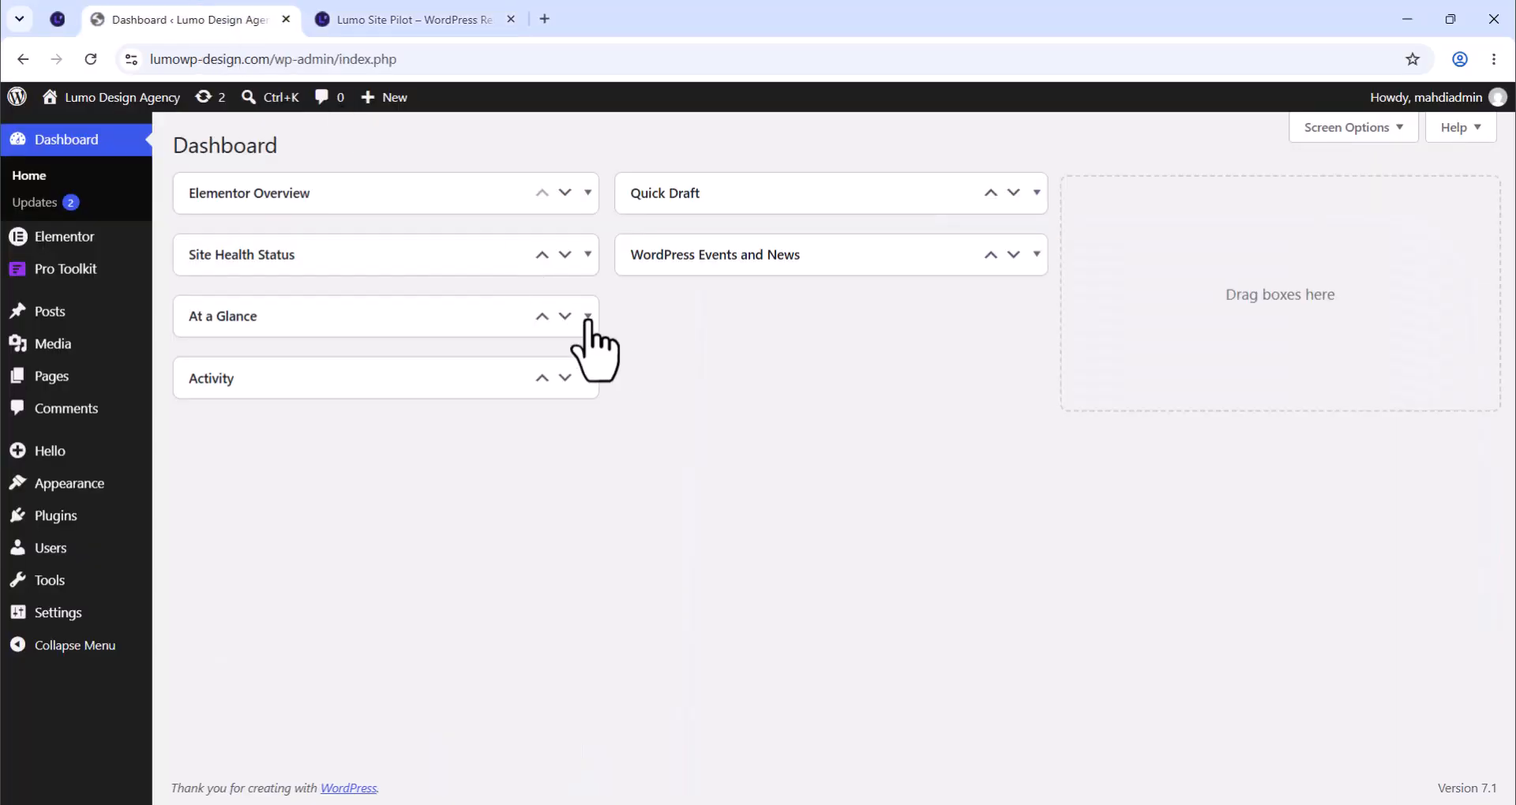
mouse_move(89, 517)
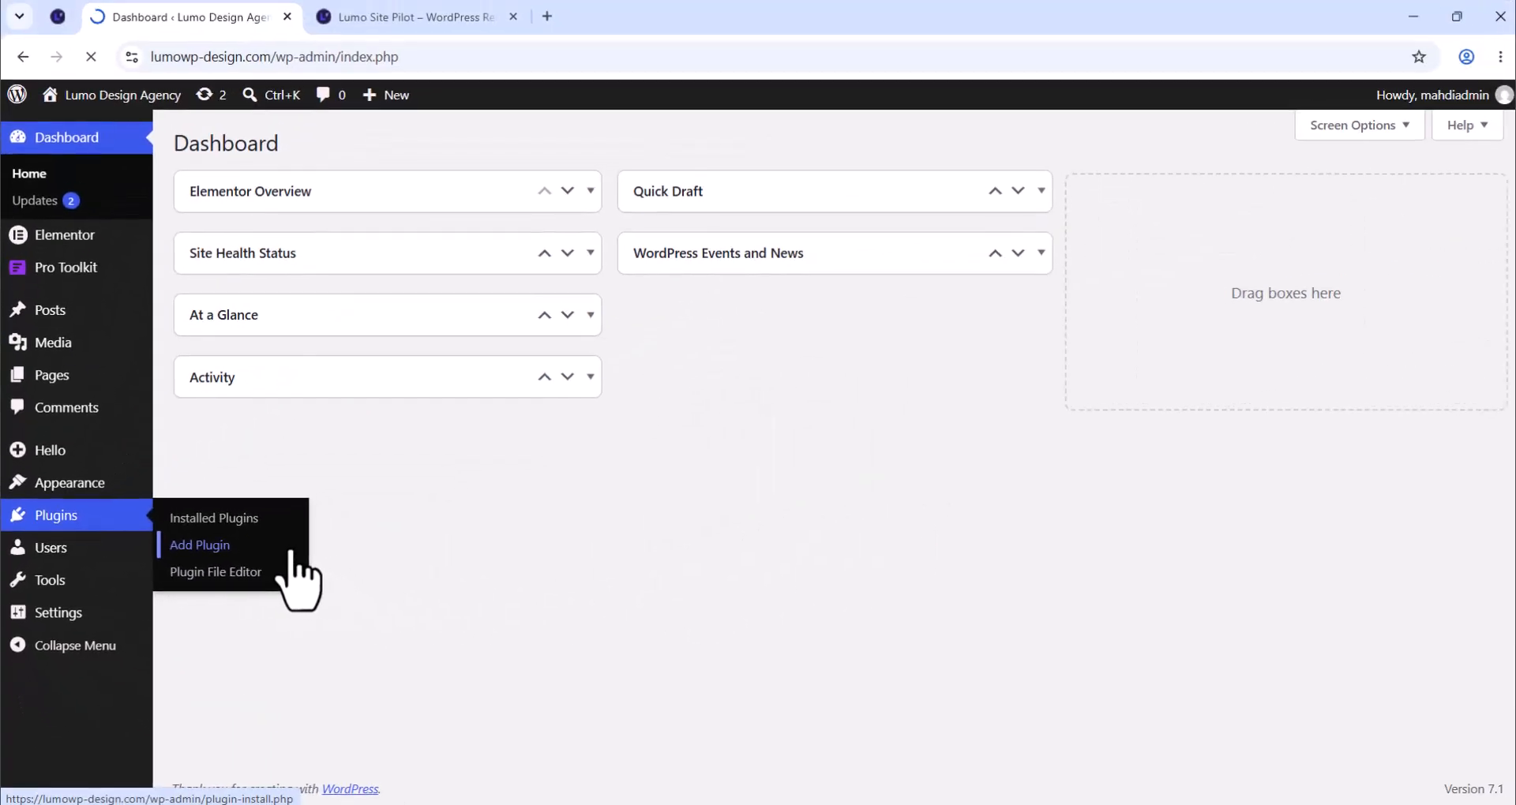
left_click(872, 448)
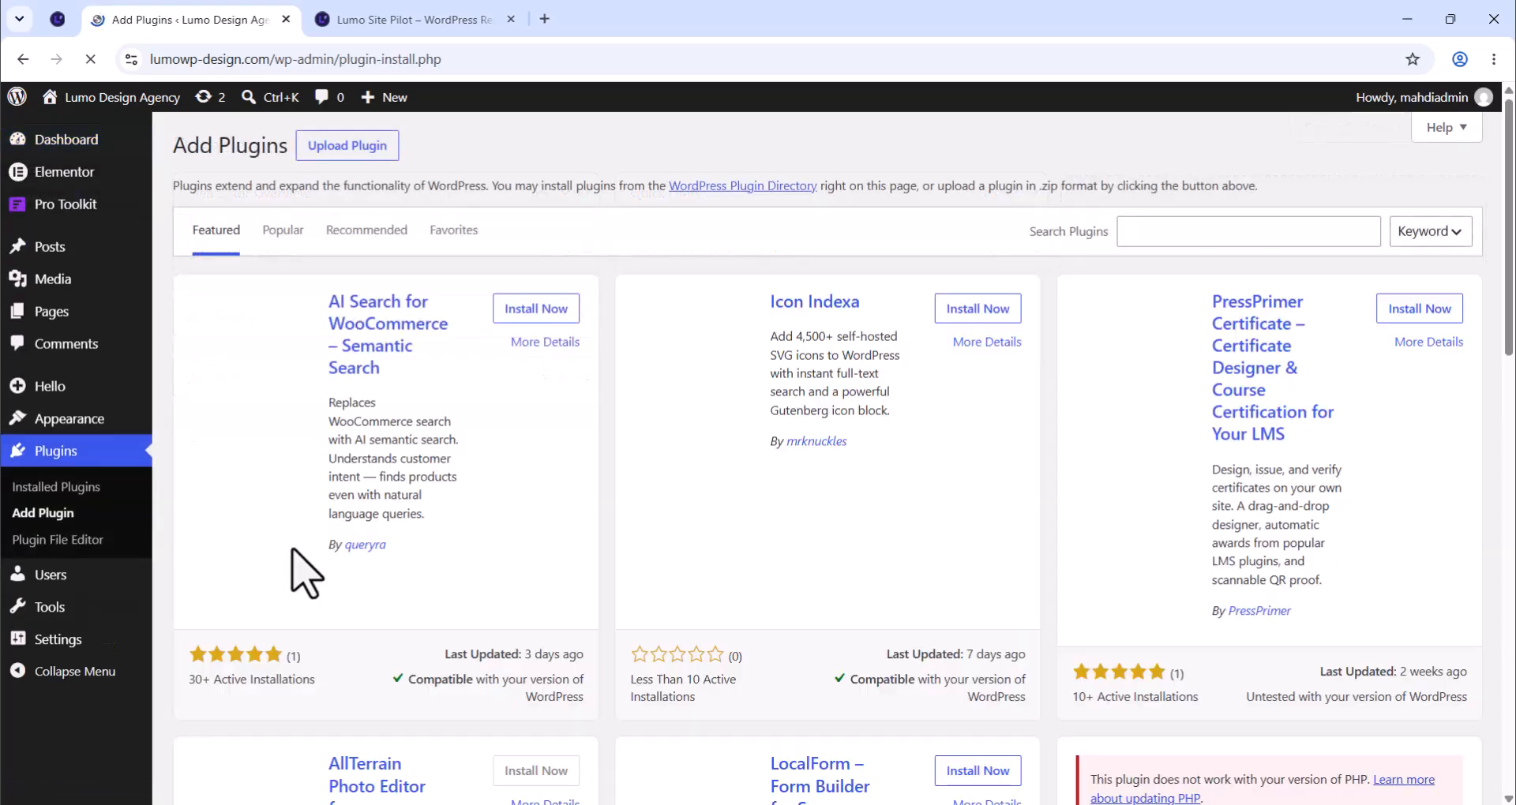
left_click(367, 158)
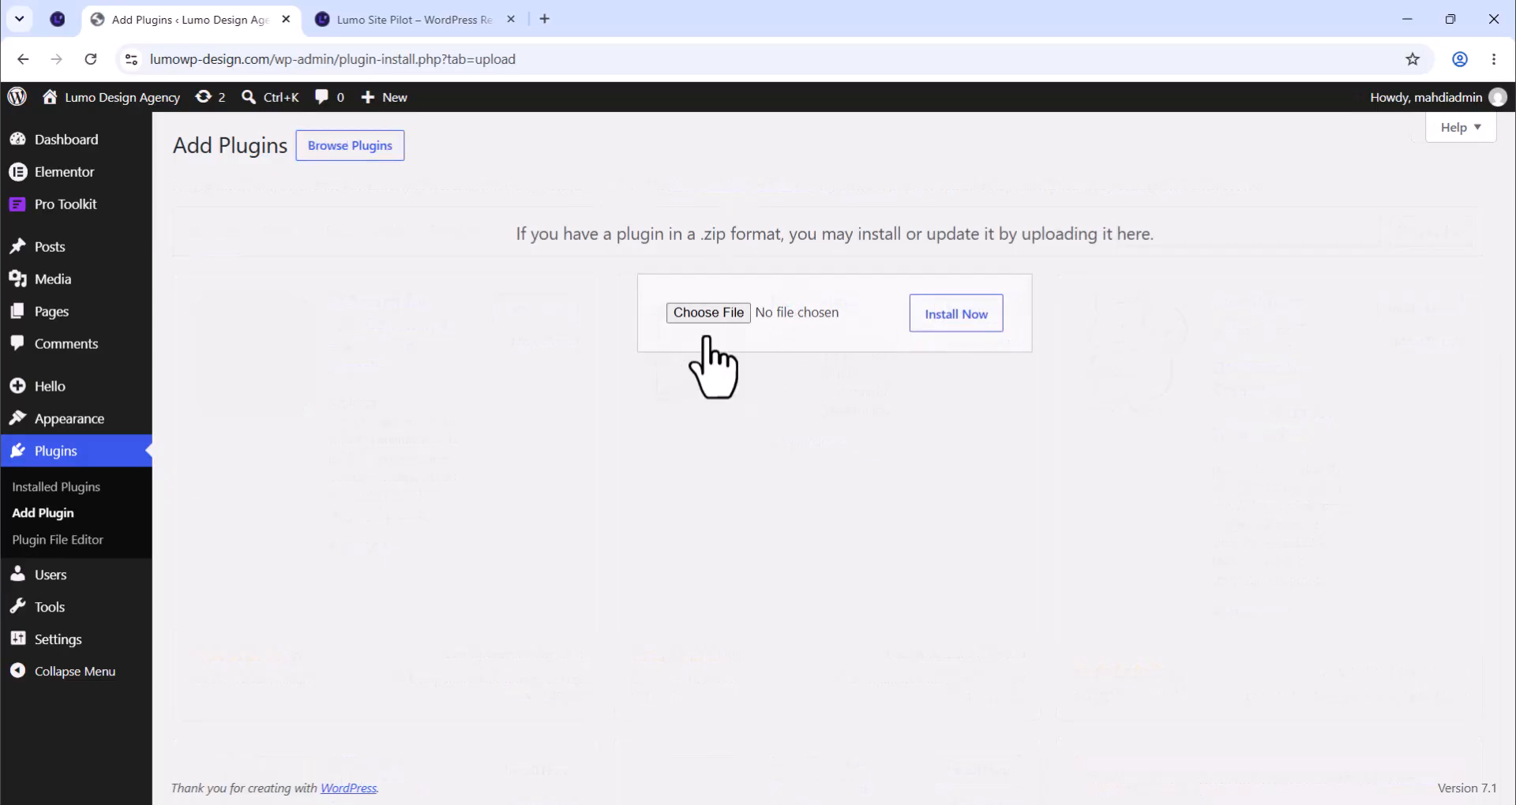
Install the plugin from the file lumo-site-pilot.zip and activate it.
left_click(399, 18)
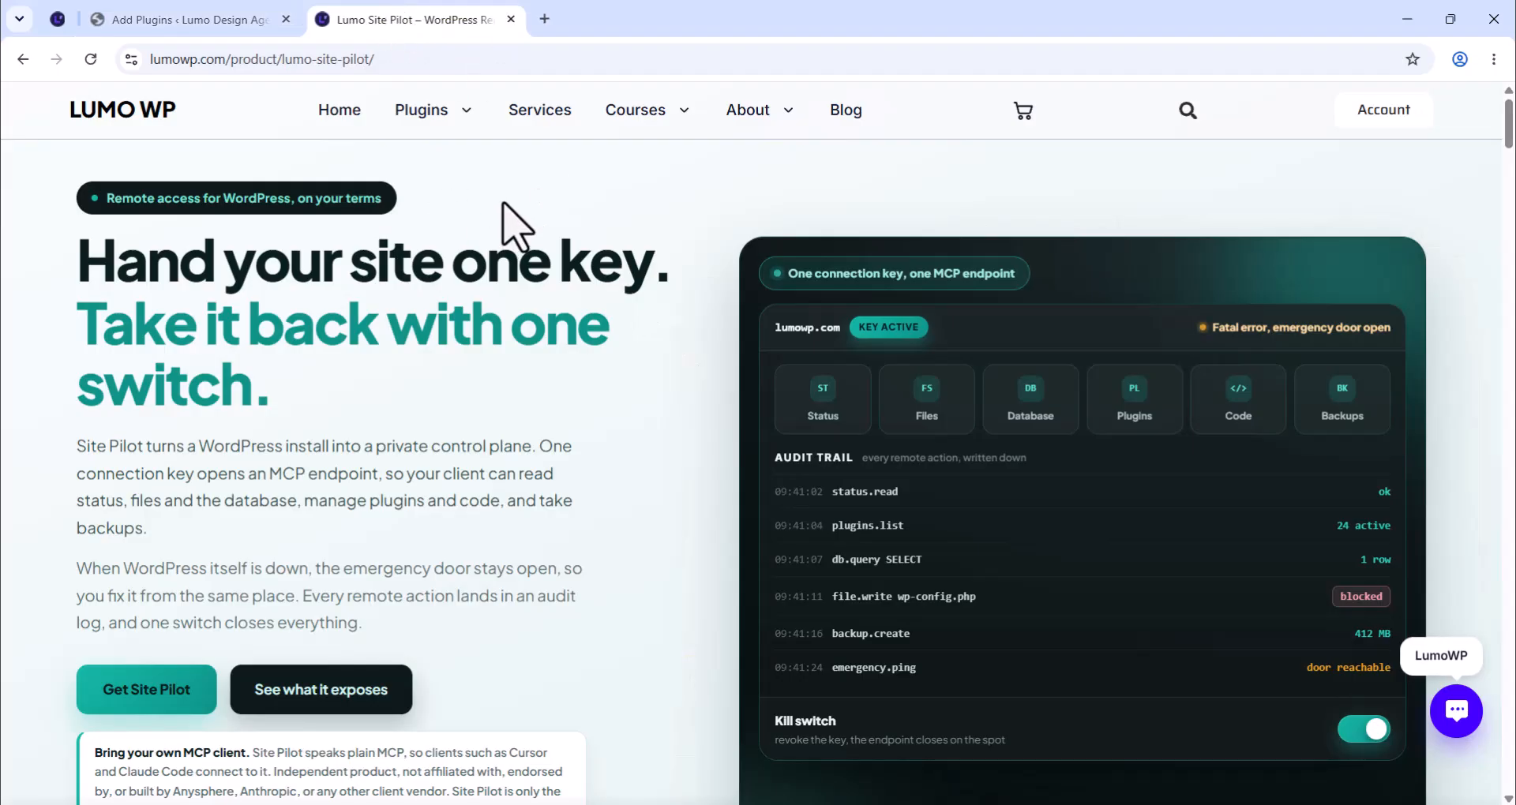
scroll(352, 135, "down", 1)
scroll(287, 142, "up", 1)
key("ctrl+shift+Tab")
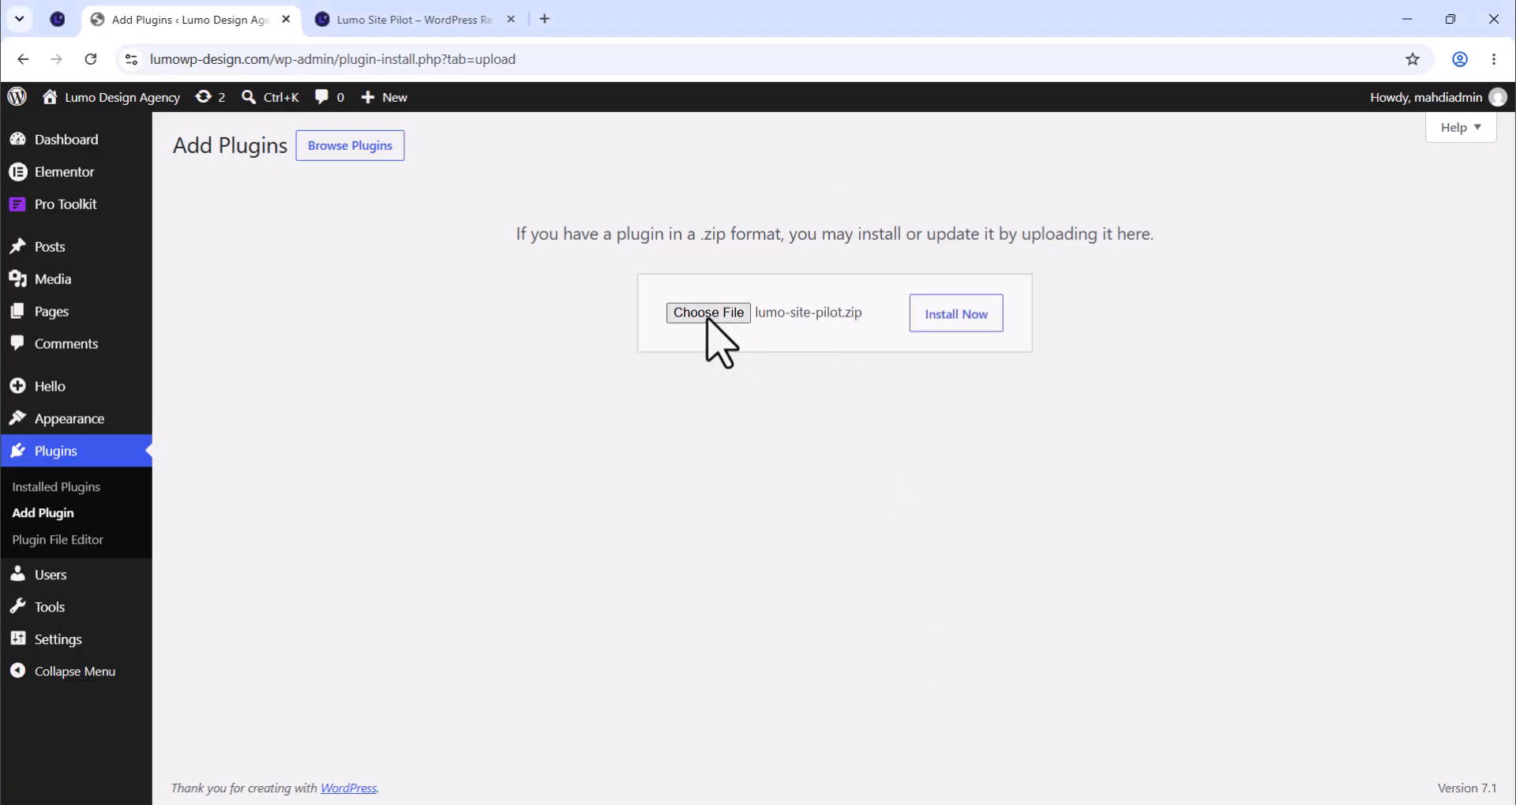
left_click(962, 320)
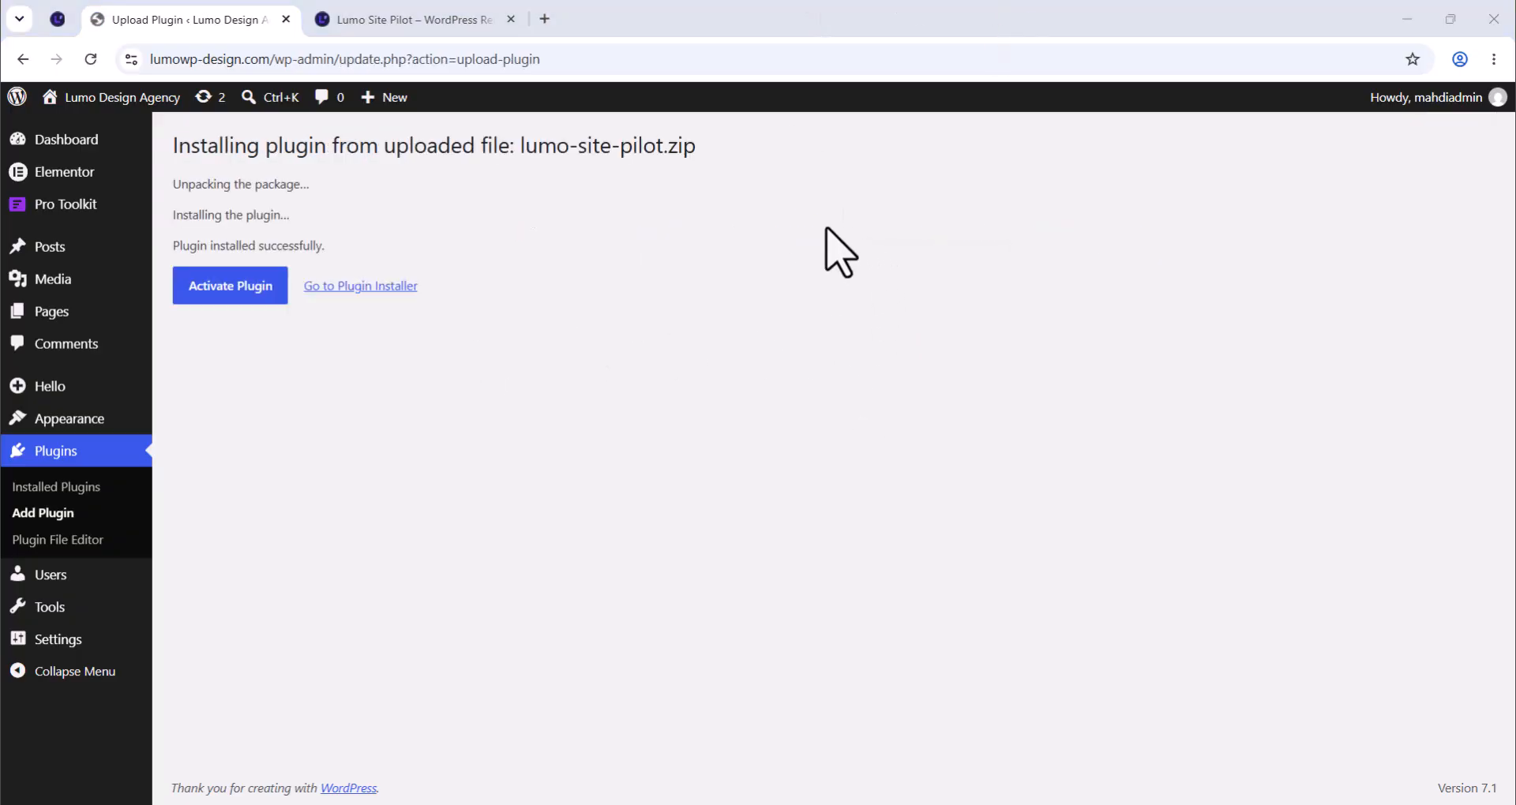
left_click(239, 289)
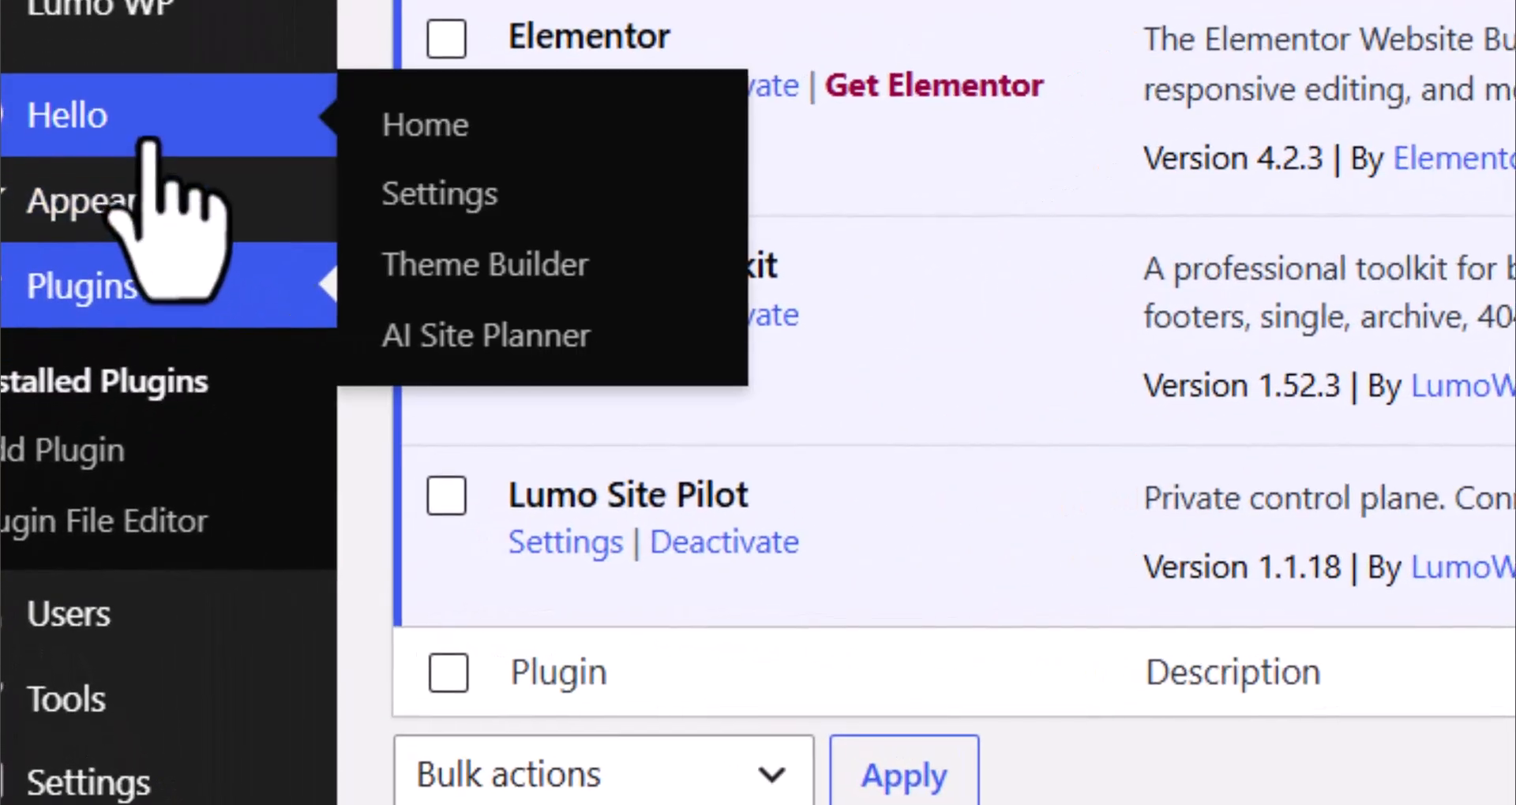
Open Lumo WP's Site Pilot page and accept all three unlock statements to obtain the connection.
mouse_move(66, 381)
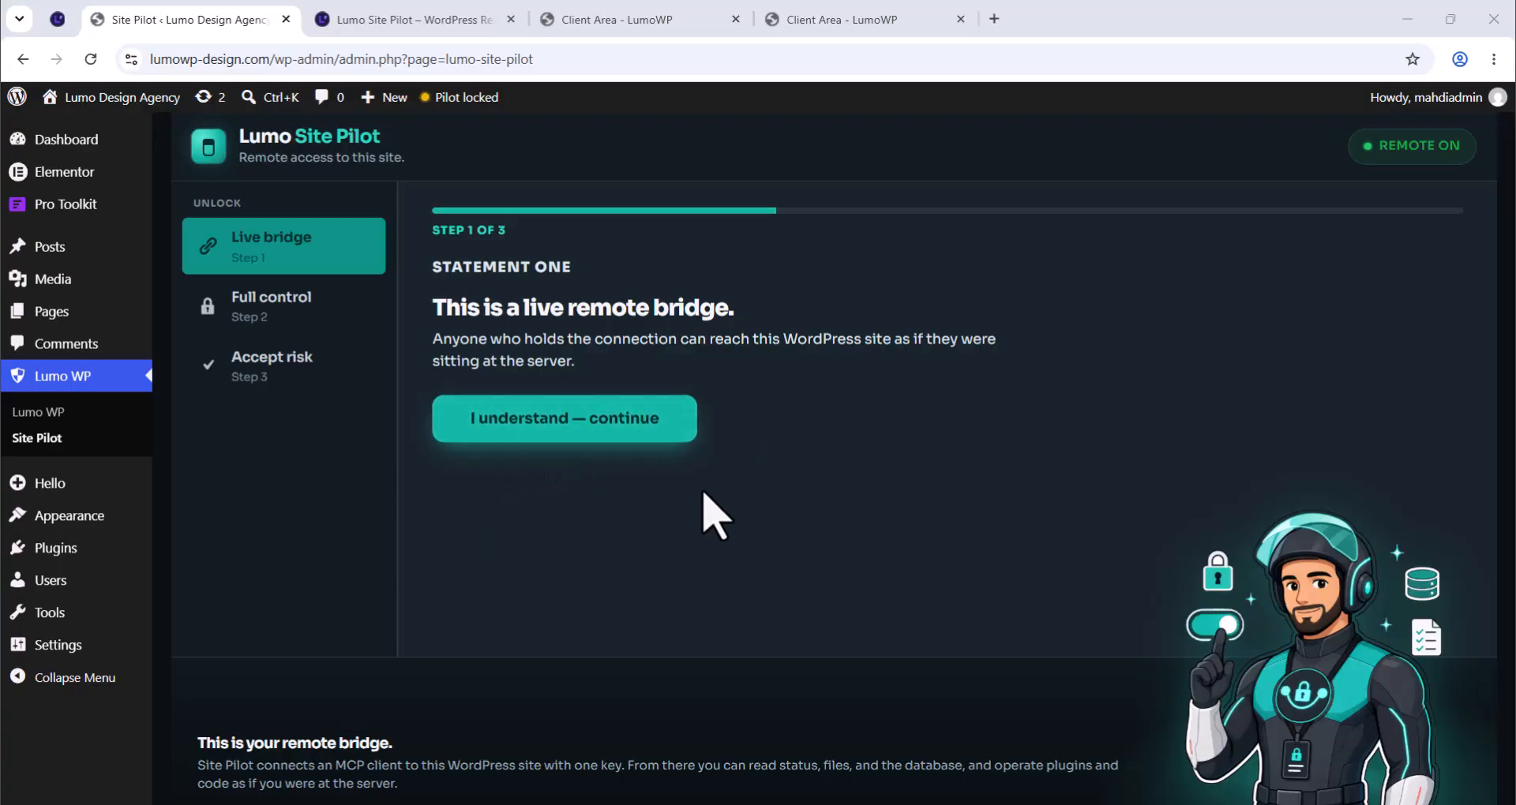
left_click(680, 428)
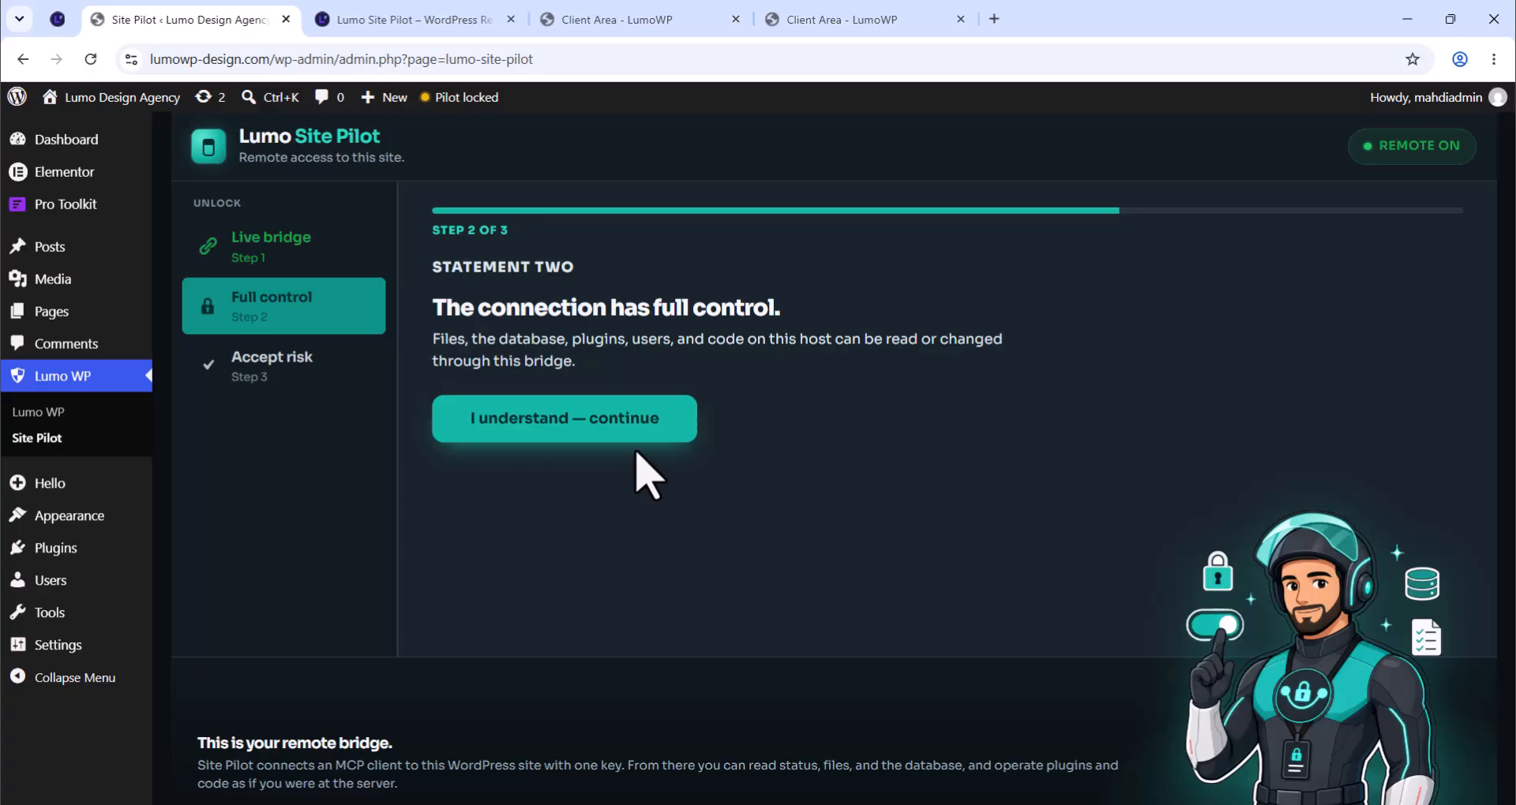
key("Return")
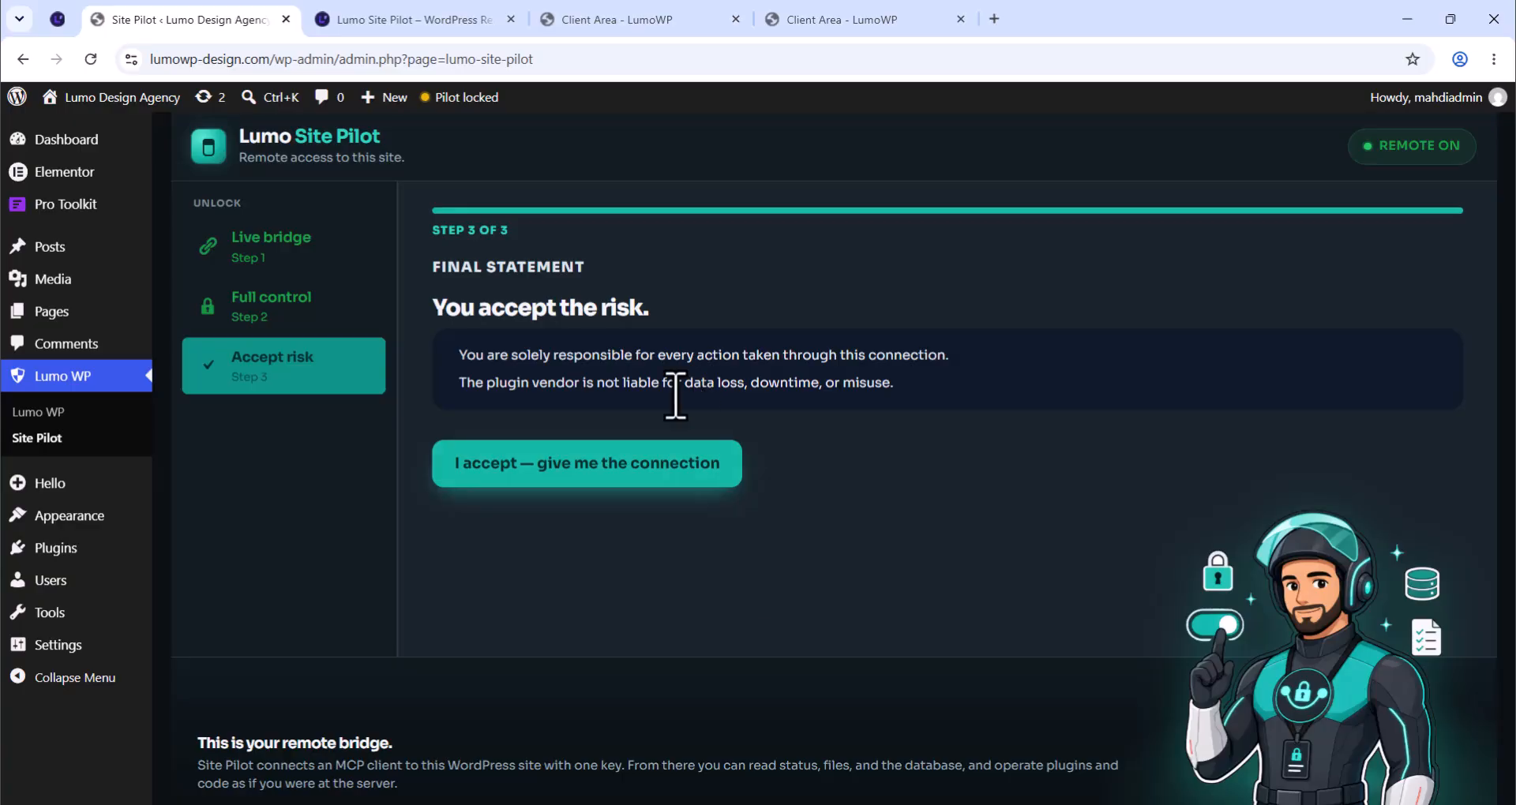
left_click(612, 469)
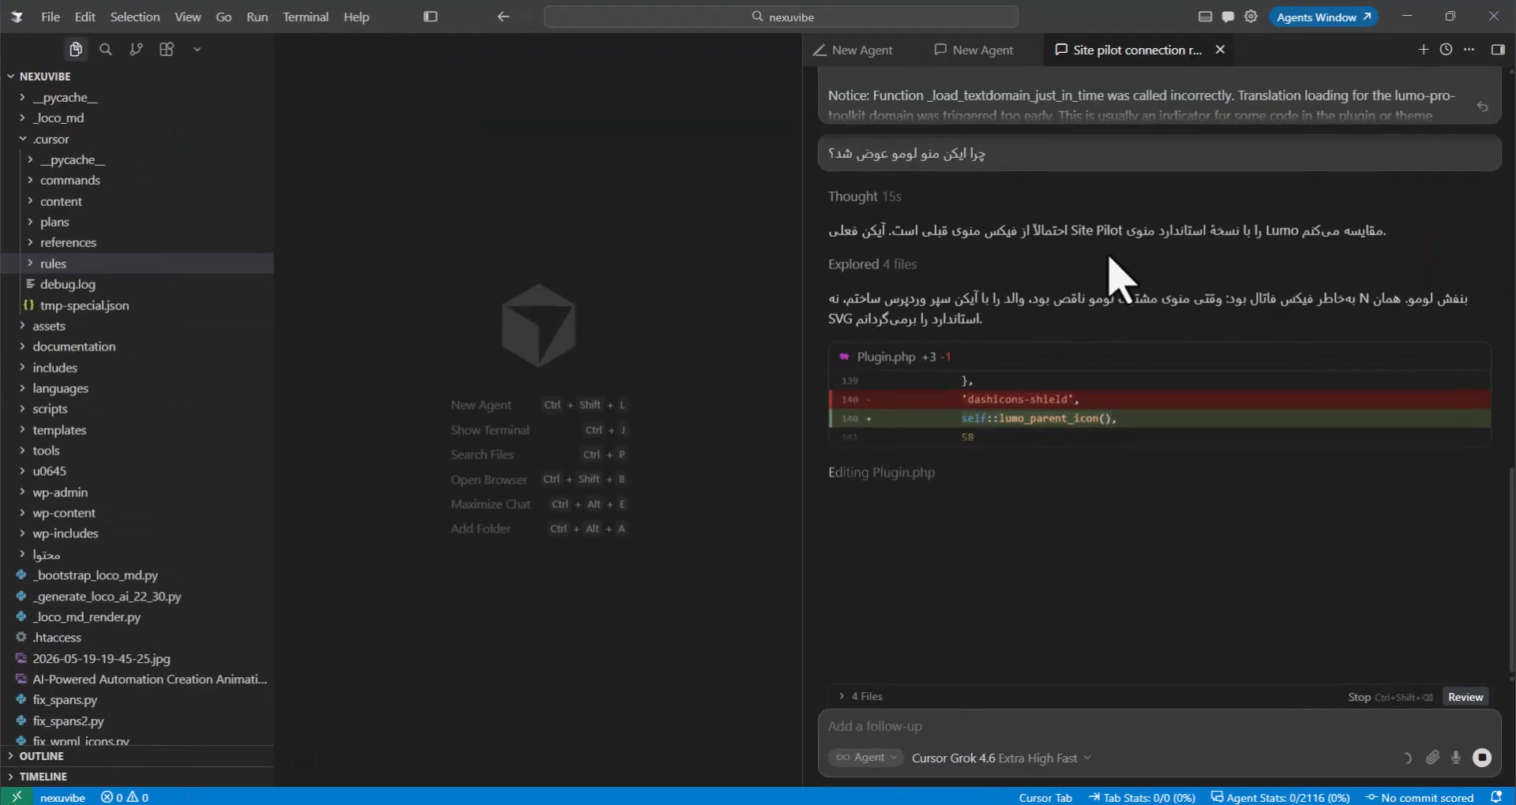
Switch to Cursor and paste the Site Pilot connection configuration with its authorization key under "Keys:" in the new agent prompt.
left_click(983, 51)
left_click(863, 51)
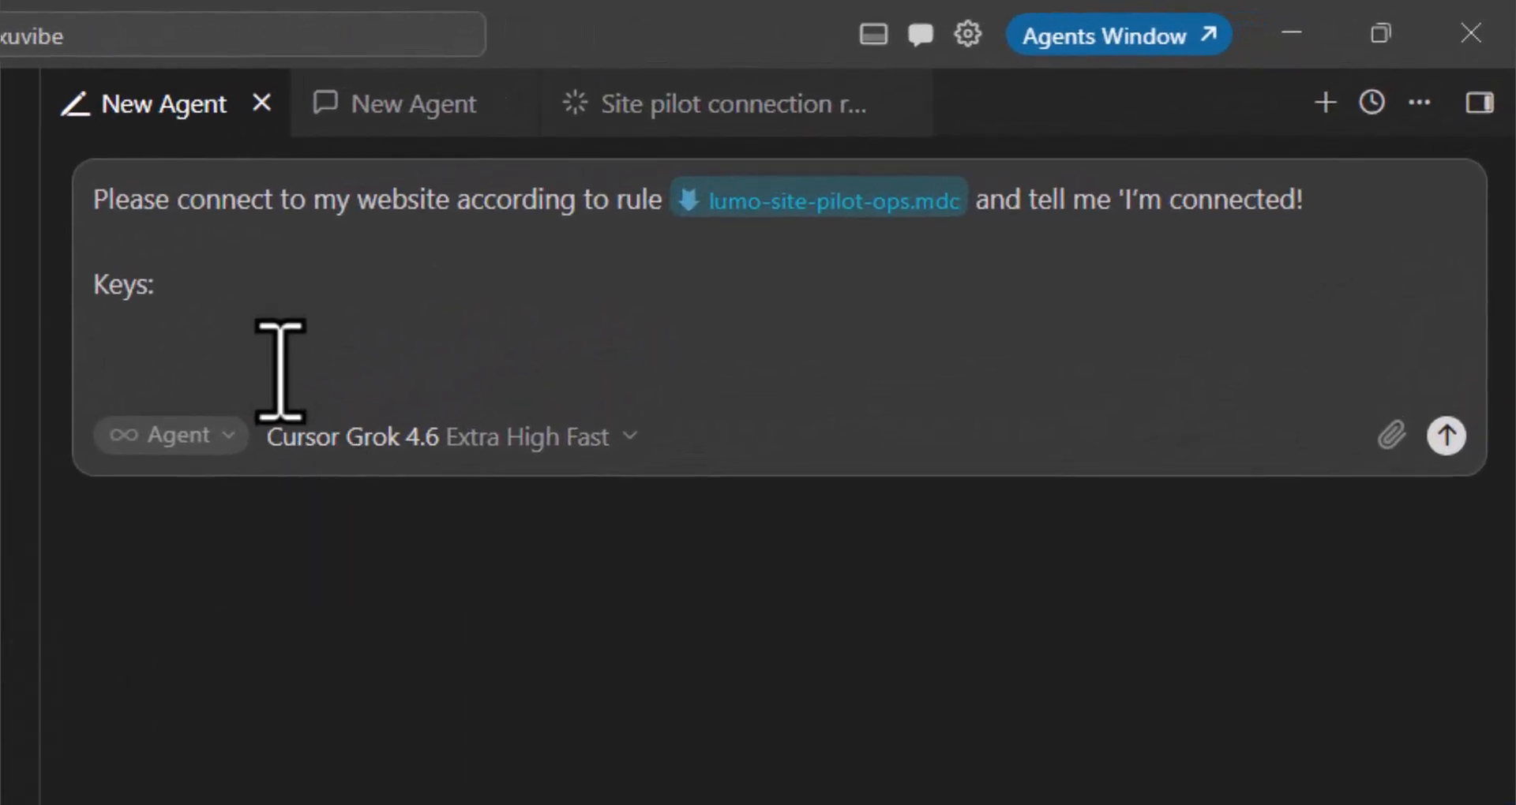
key("ctrl+a")
left_click(155, 375)
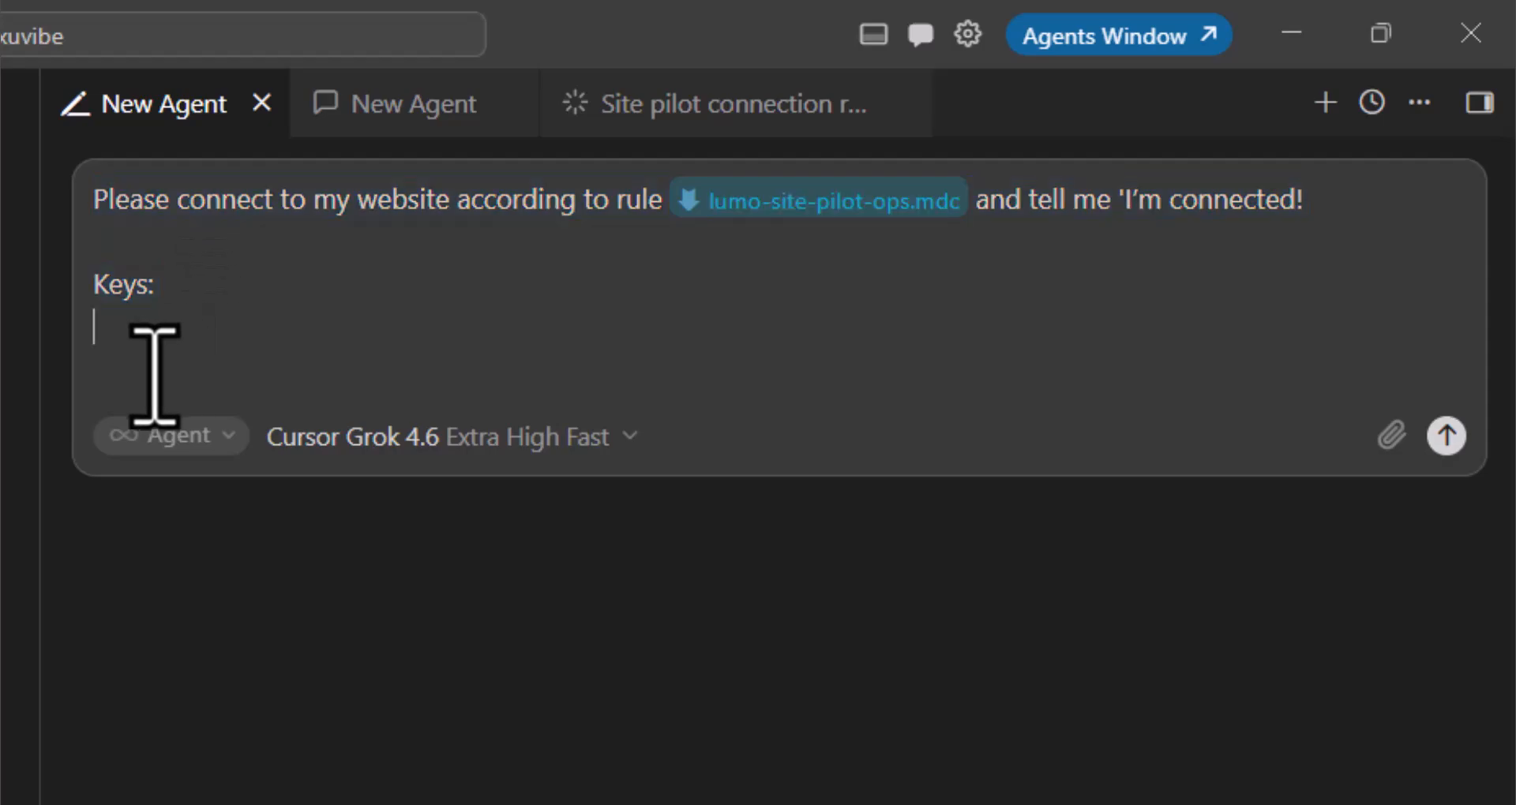
key("ctrl+v")
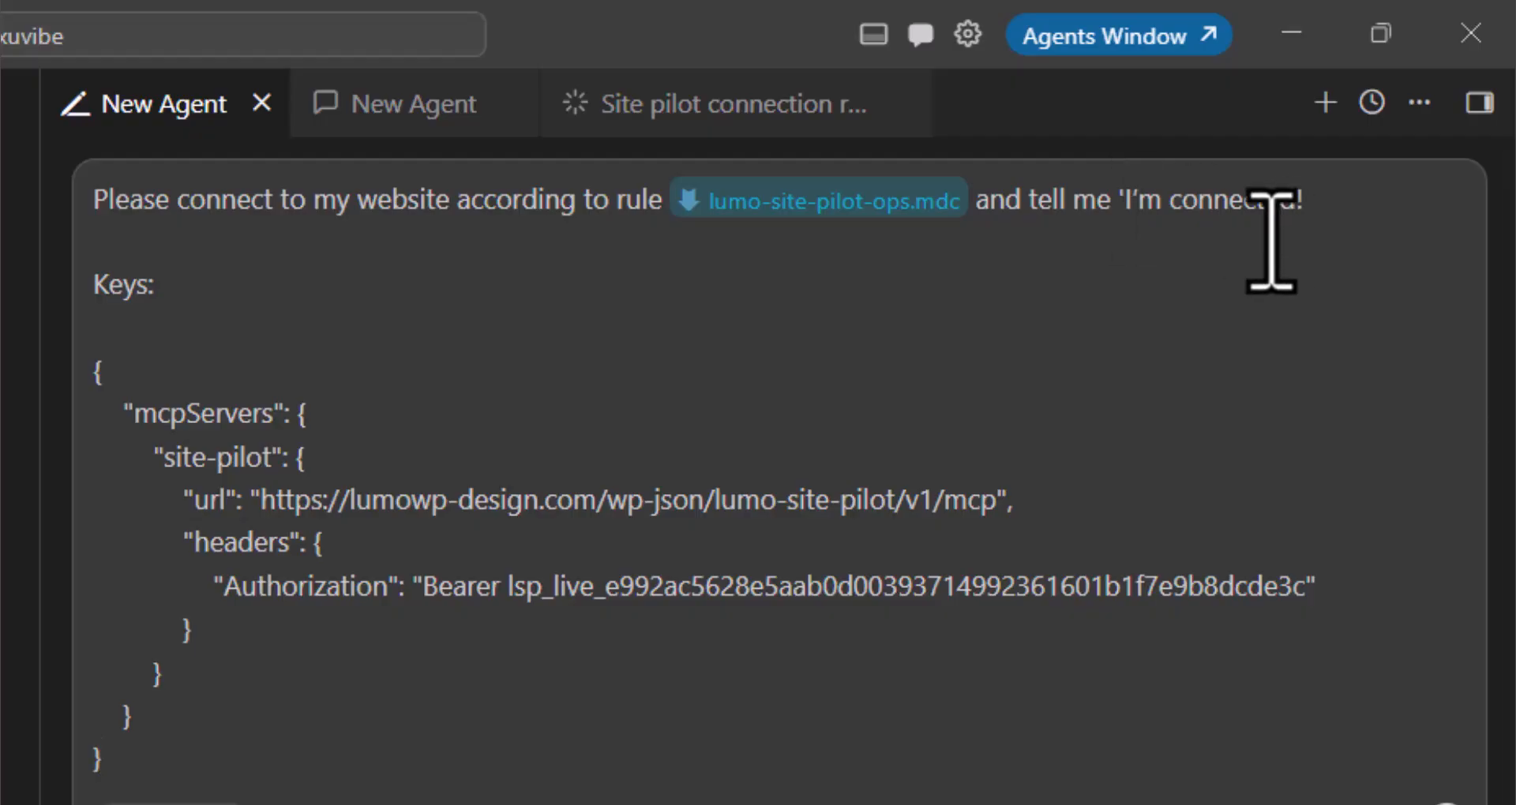
triple_click(186, 297)
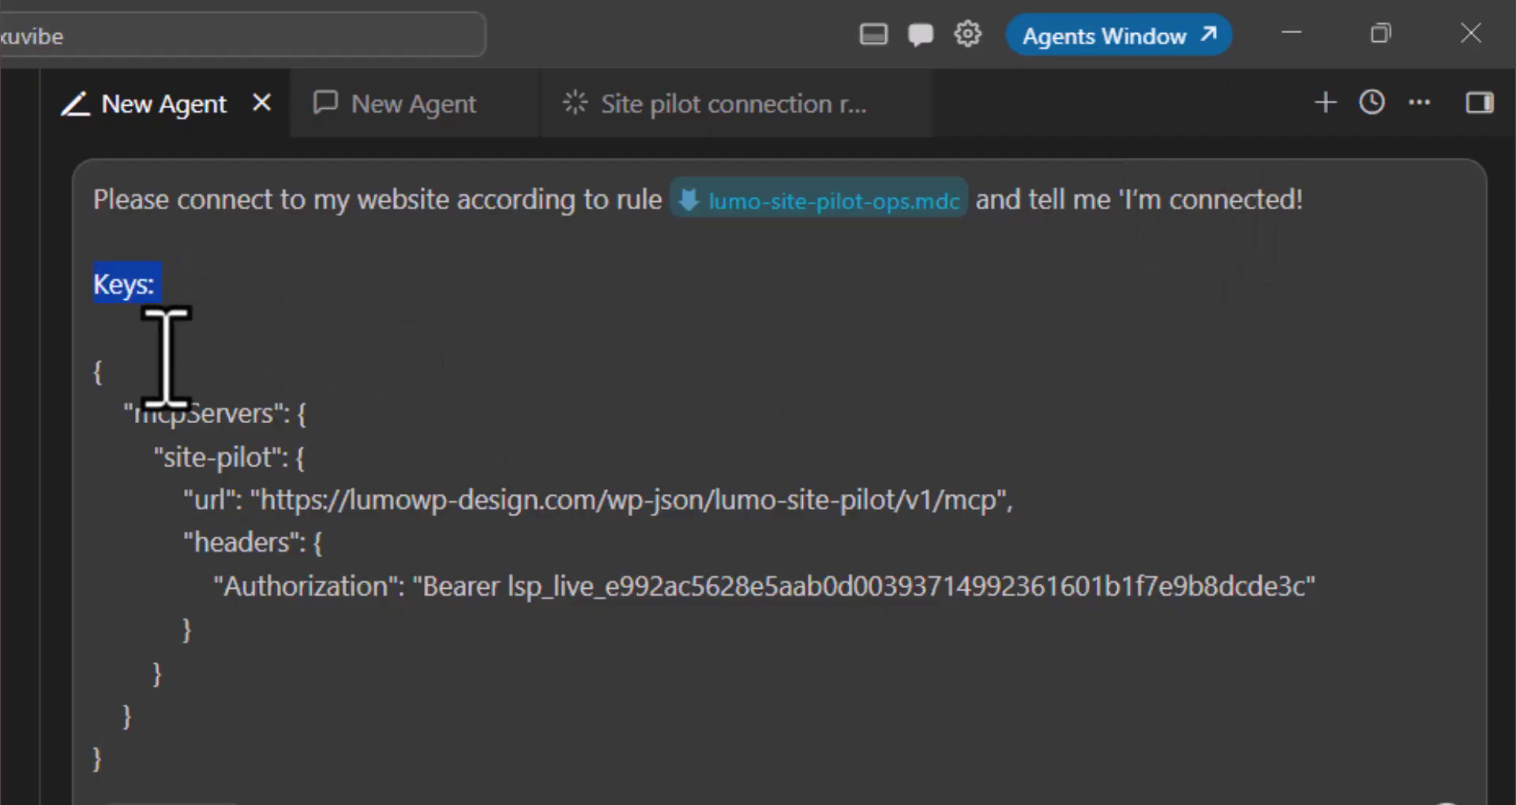
left_click_drag(142, 356, 145, 343)
left_click_drag(182, 438, 311, 738)
left_click(244, 738)
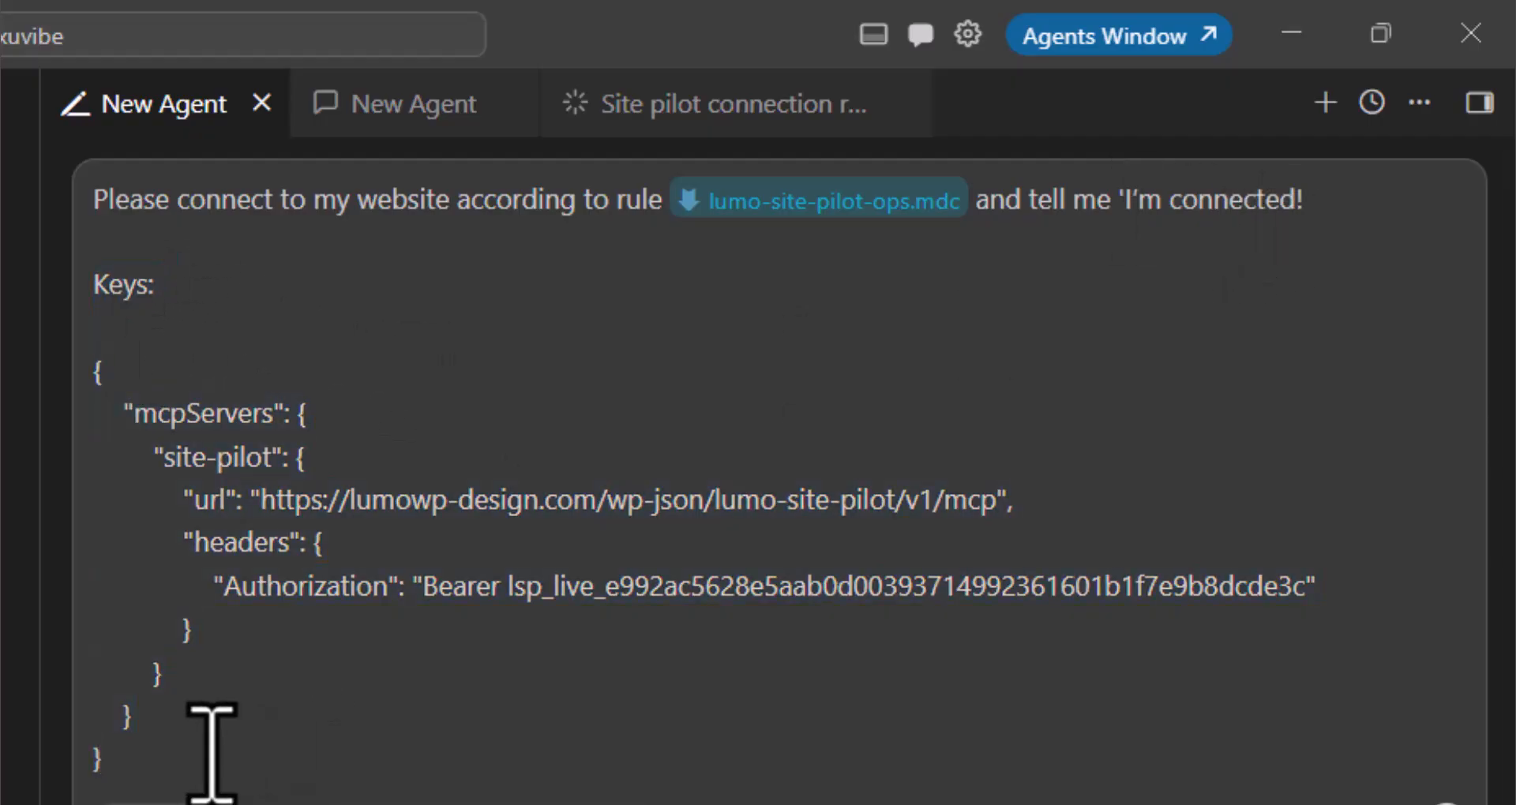
Remove the lumo-site-pilot-ops.mdc reference from the prompt and put "and tell me 'I'm connected!" on a new line.
left_click(969, 209)
key("BackSpace")
key("shift+Return")
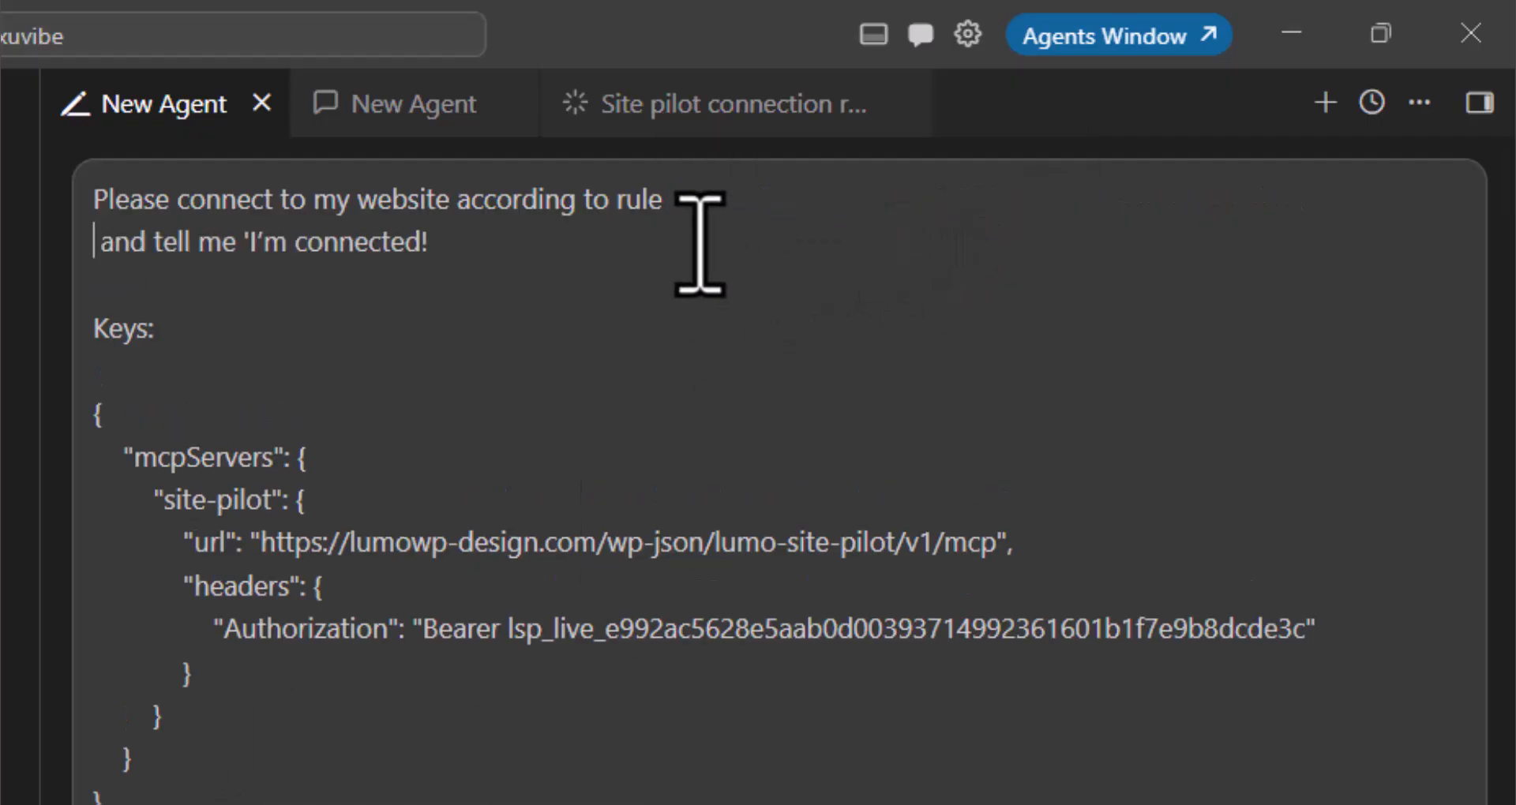
key("Left")
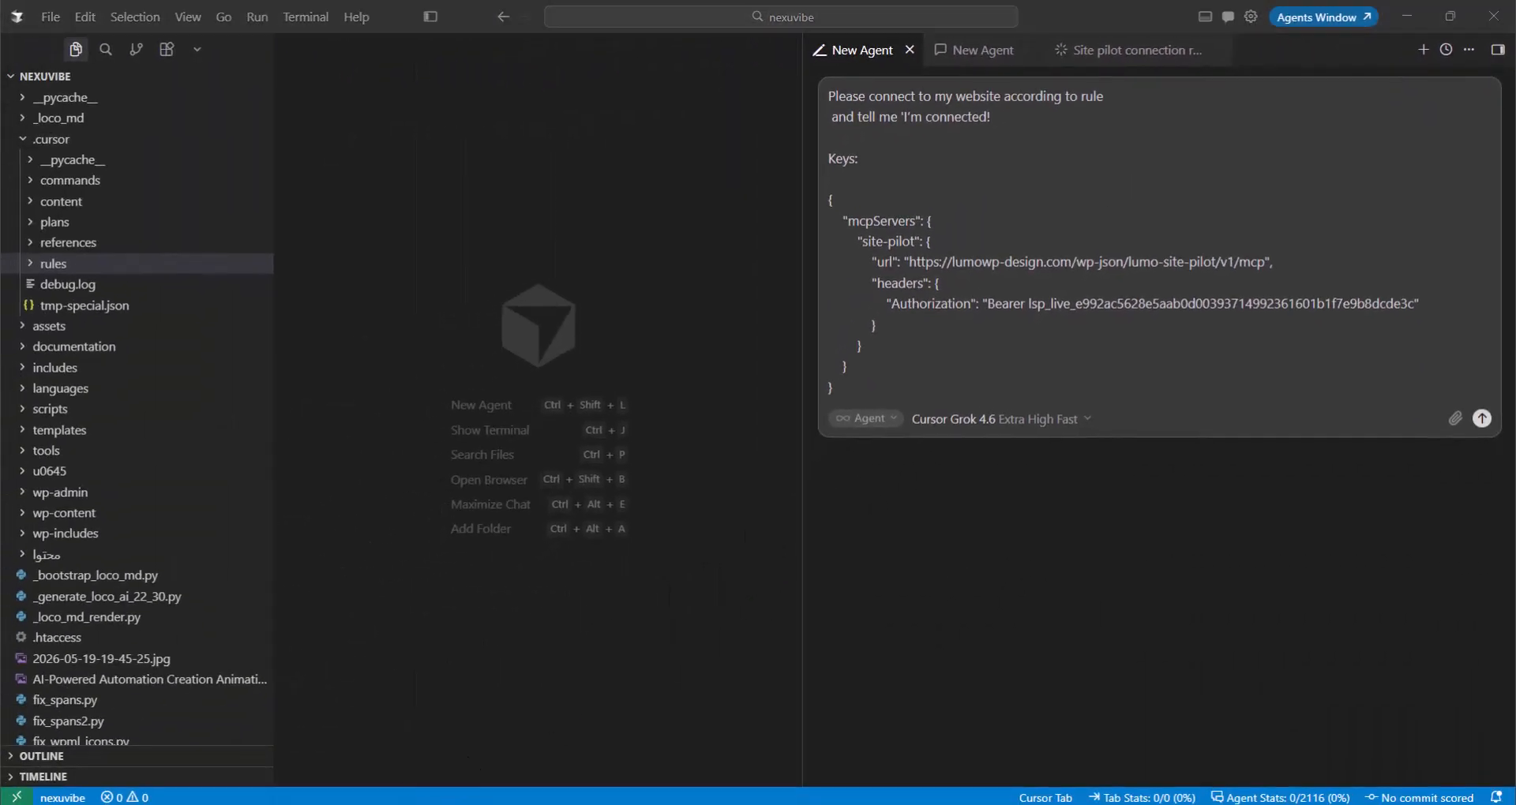
Switch to File Explorer, create a folder named .cursor inside the learnplugin folder, and open it.
mouse_move(592, 799)
left_click(592, 711)
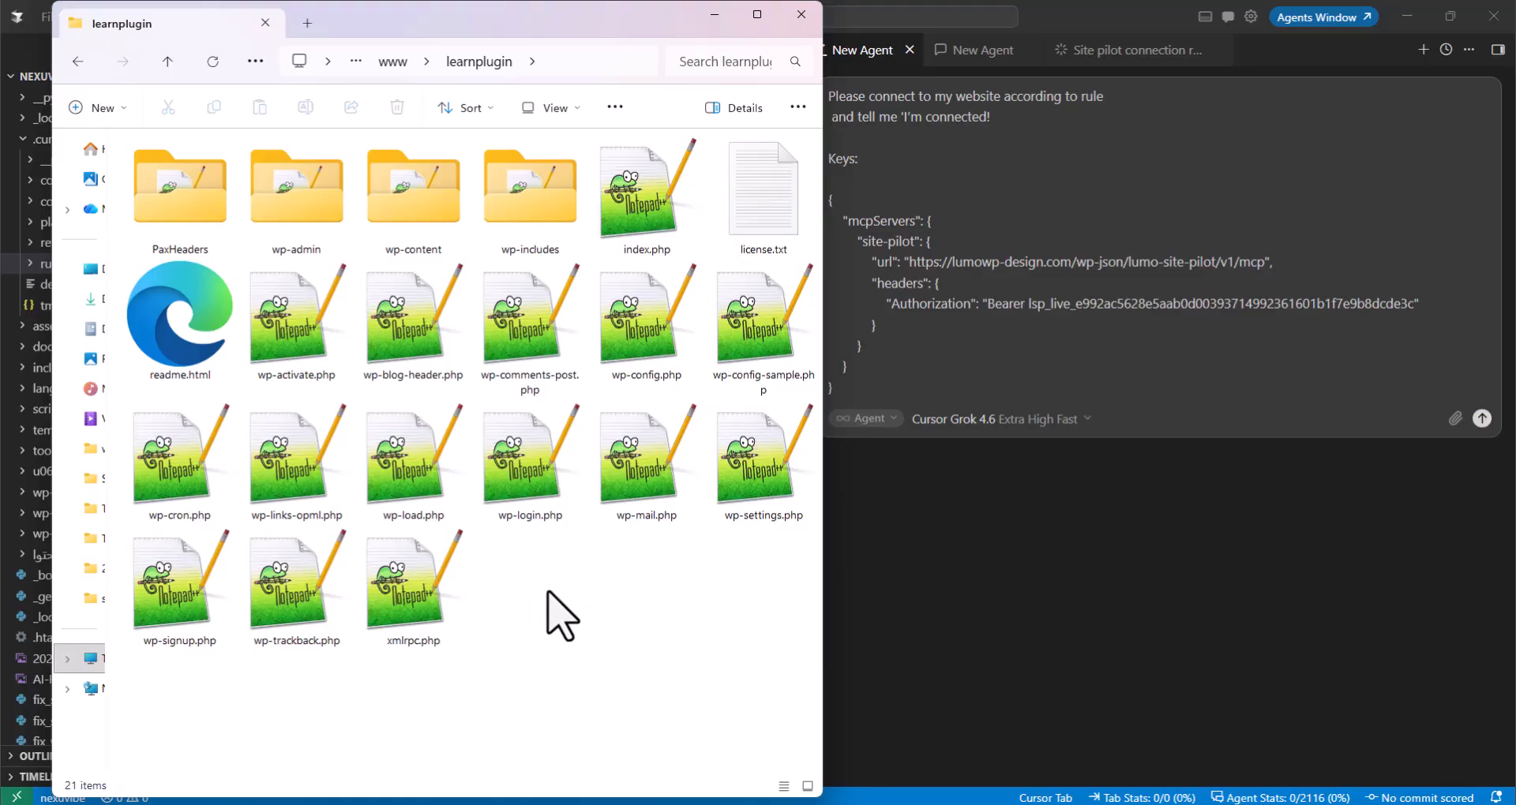
left_click_drag(555, 586, 564, 626)
right_click(510, 567)
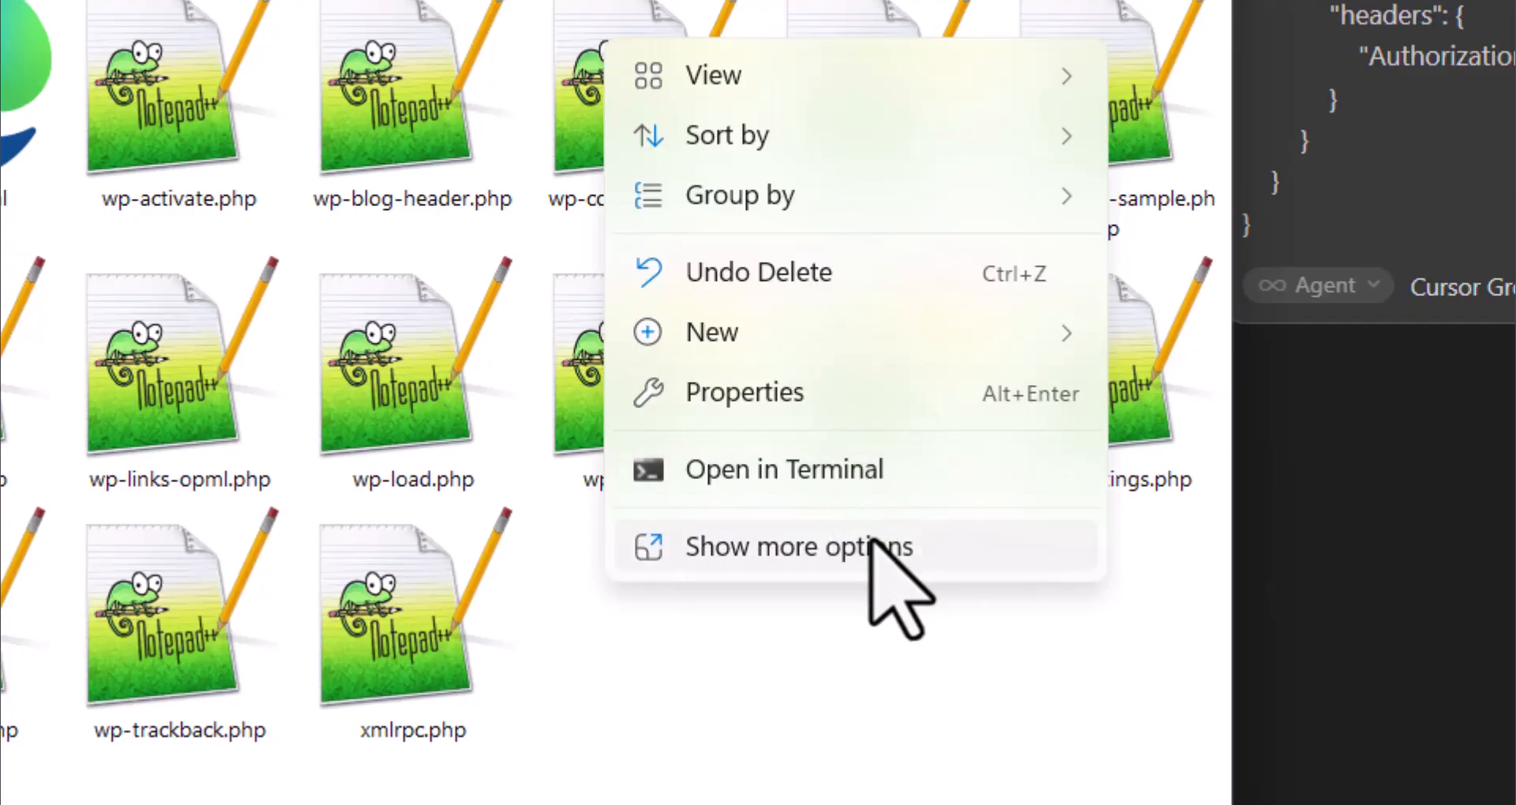
mouse_move(986, 332)
left_click(1153, 335)
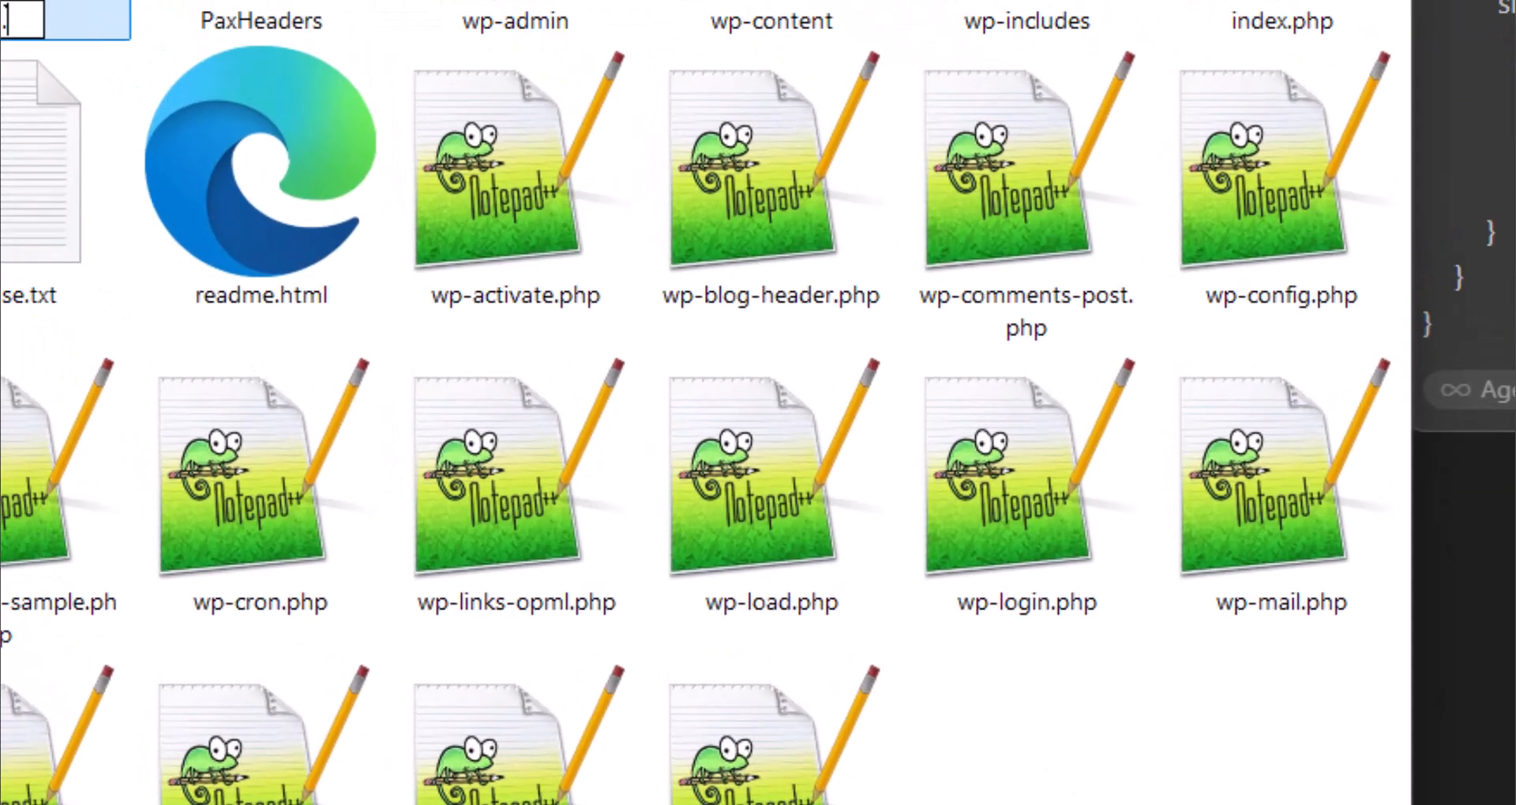
type(".cursor")
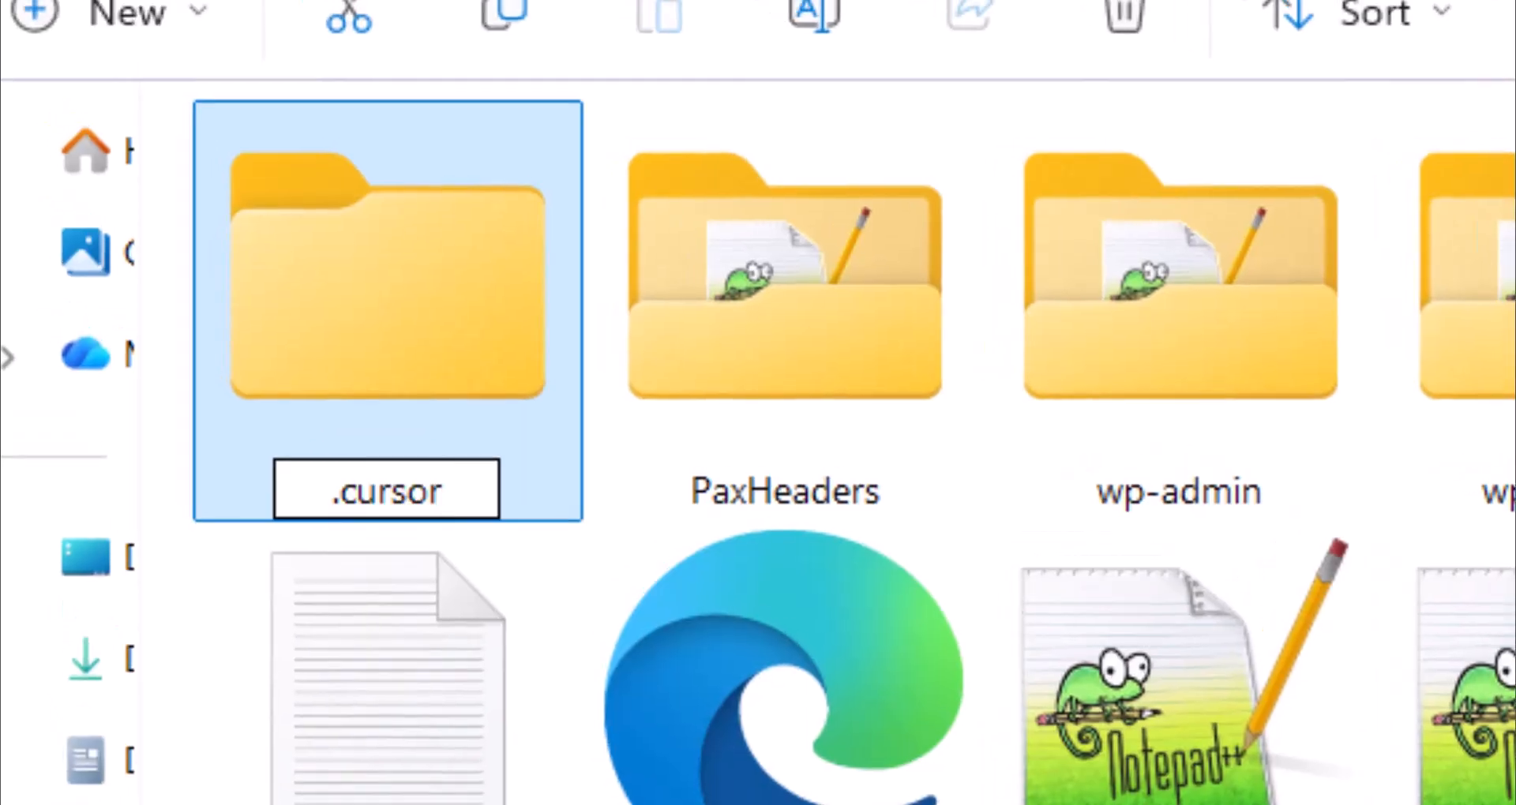
key("Return")
key("Return")
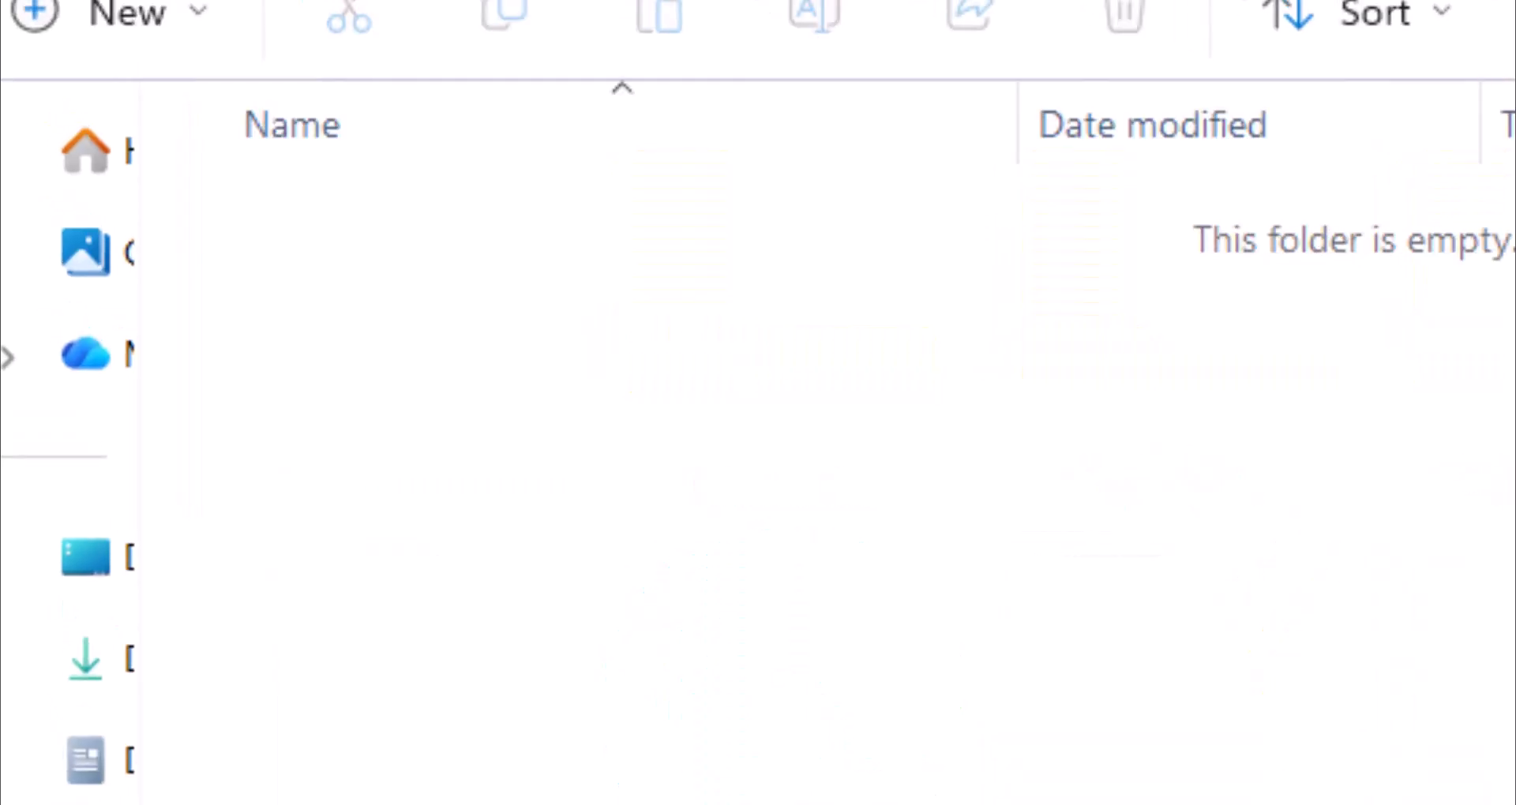
Create a folder named rules inside the .cursor folder and open it.
key("ctrl+shift+n")
type("rule")
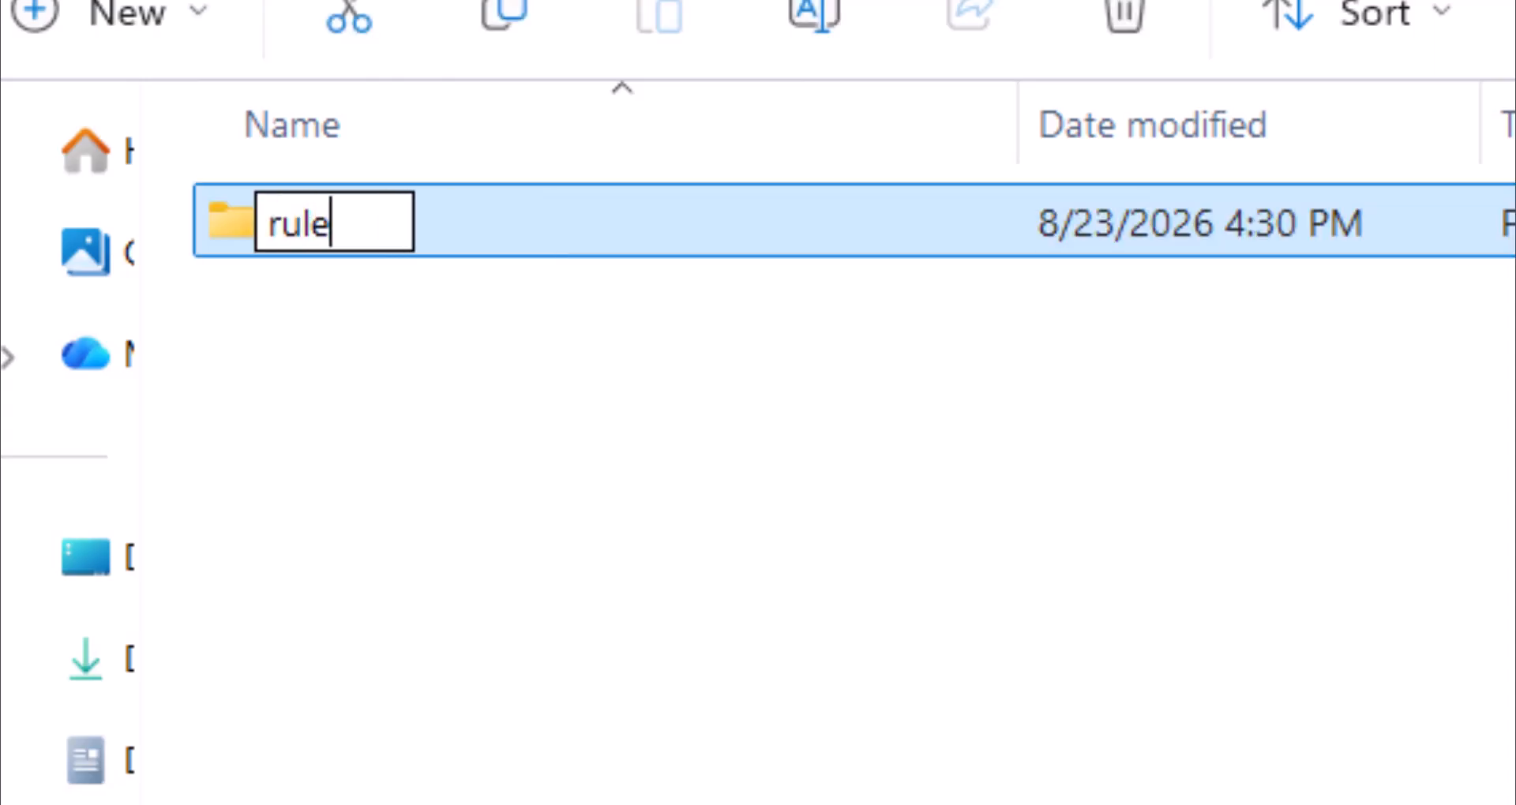
type("s")
key("Return")
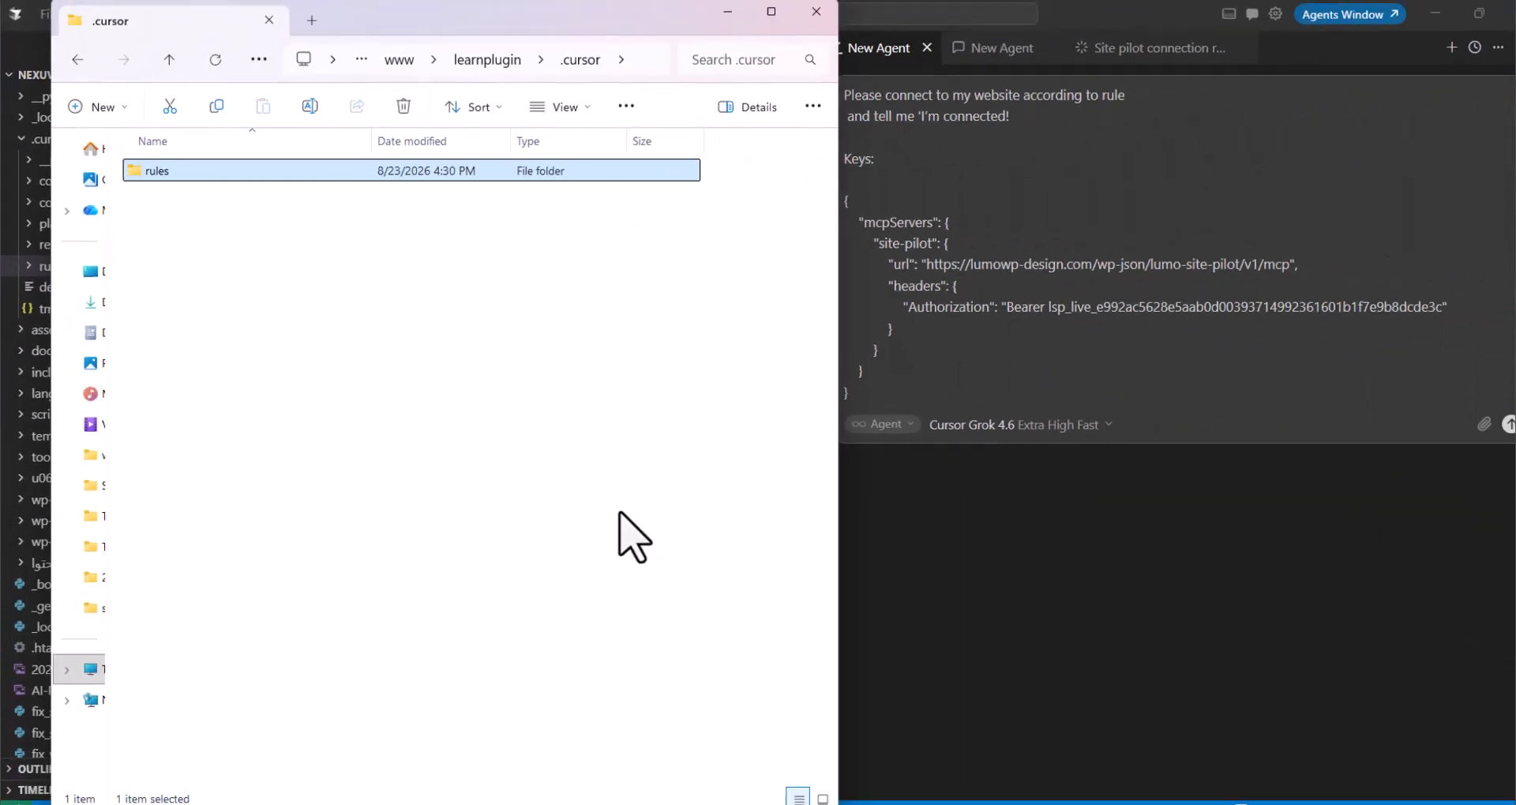
key("Return")
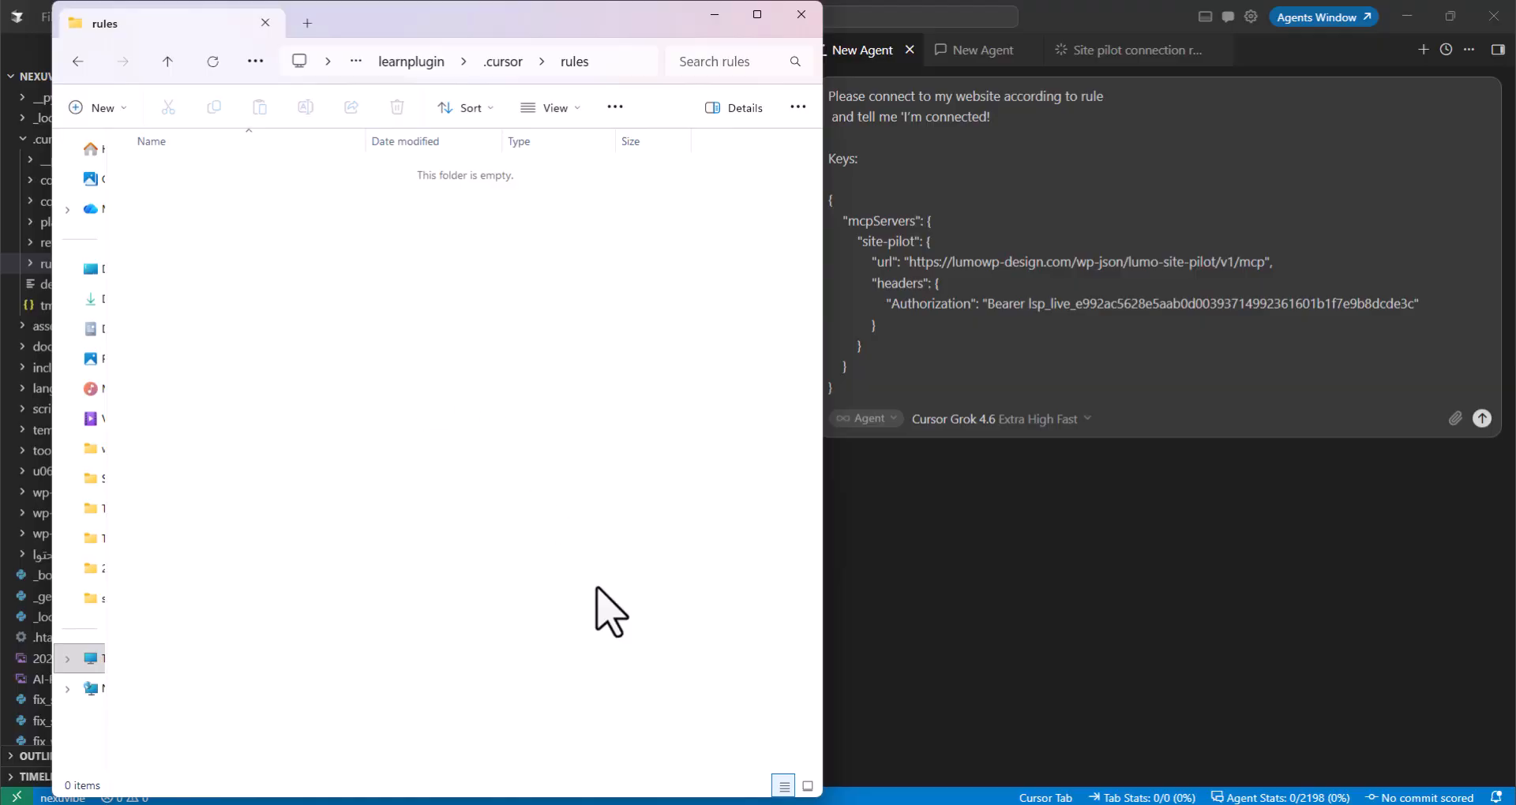
Place the rule file lumo-site-pilot-ops.mdc in learnplugin's .cursor/rules folder.
key("alt+Tab")
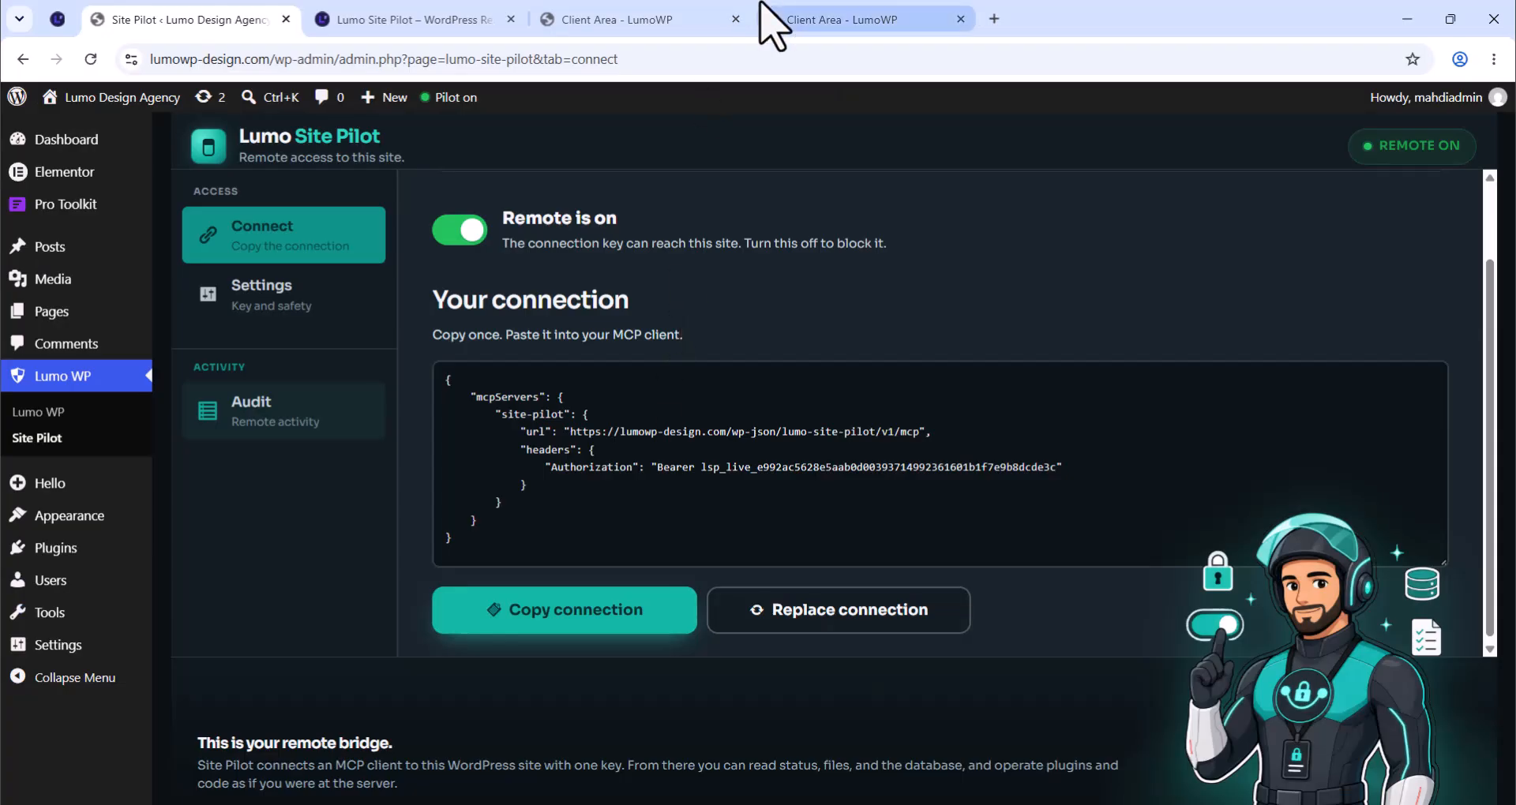
left_click(442, 17)
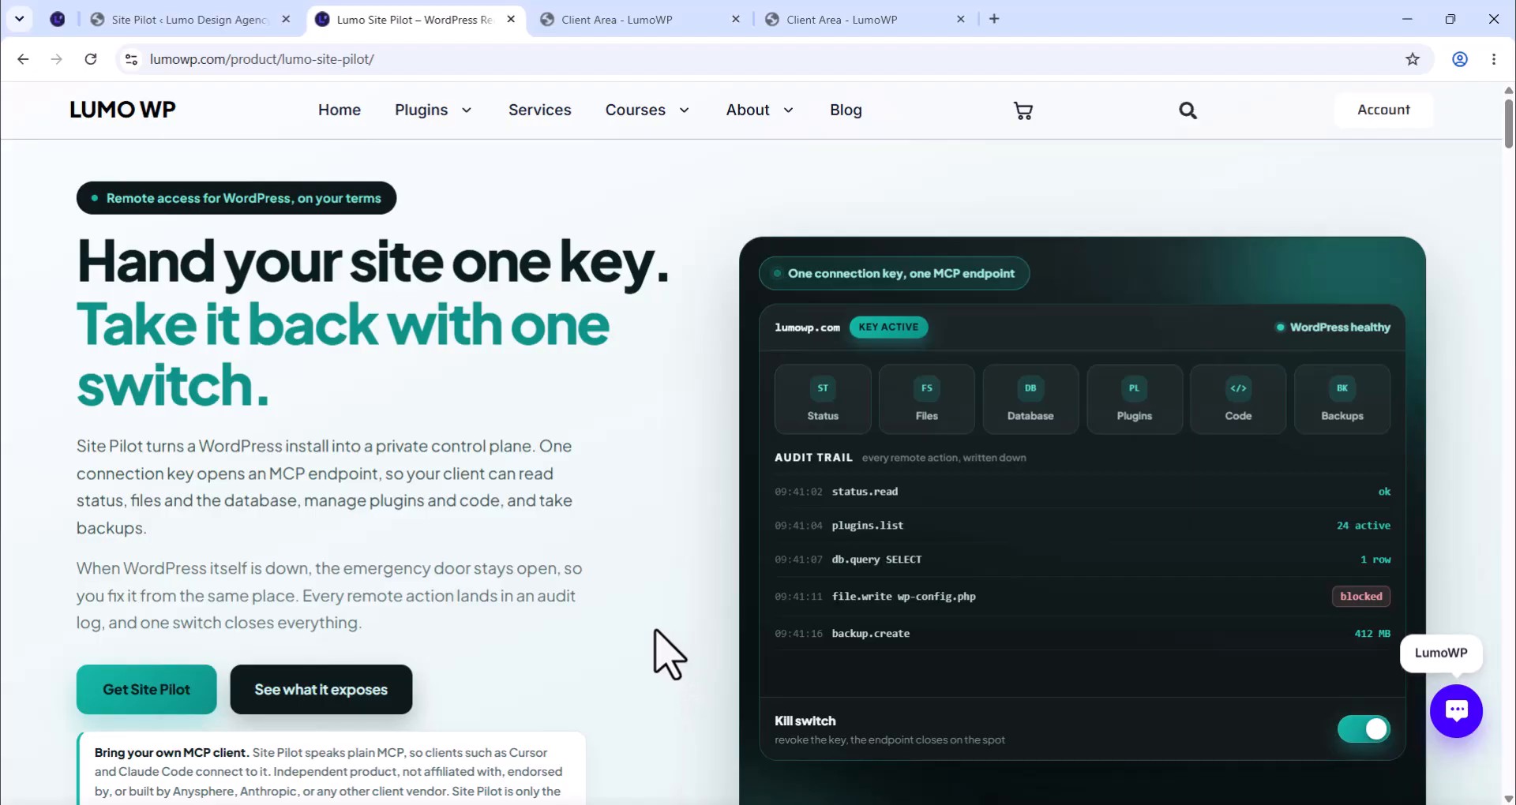
key("alt+Tab")
left_click_drag(373, 340, 484, 450)
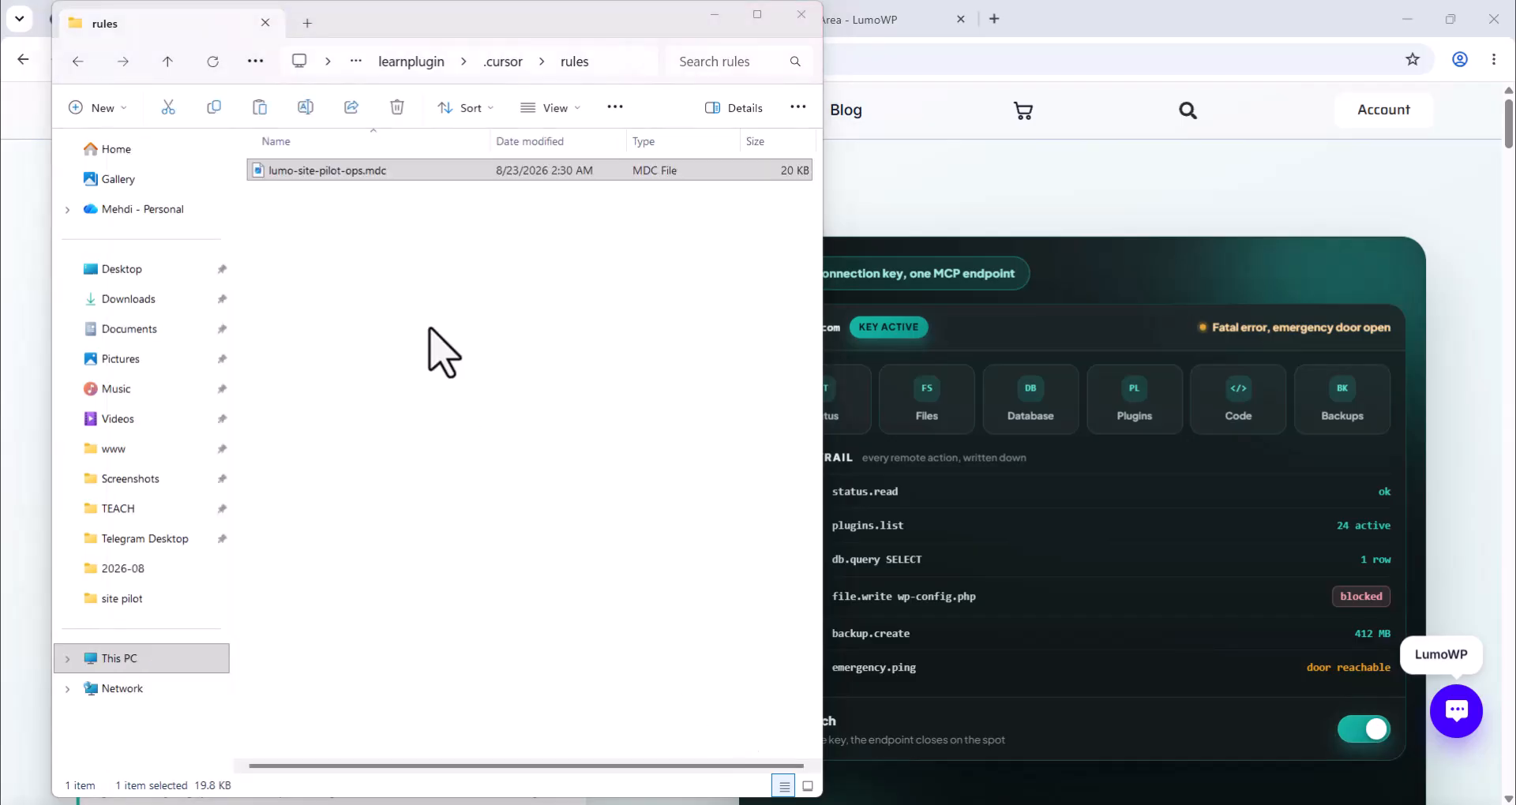
left_click(427, 327)
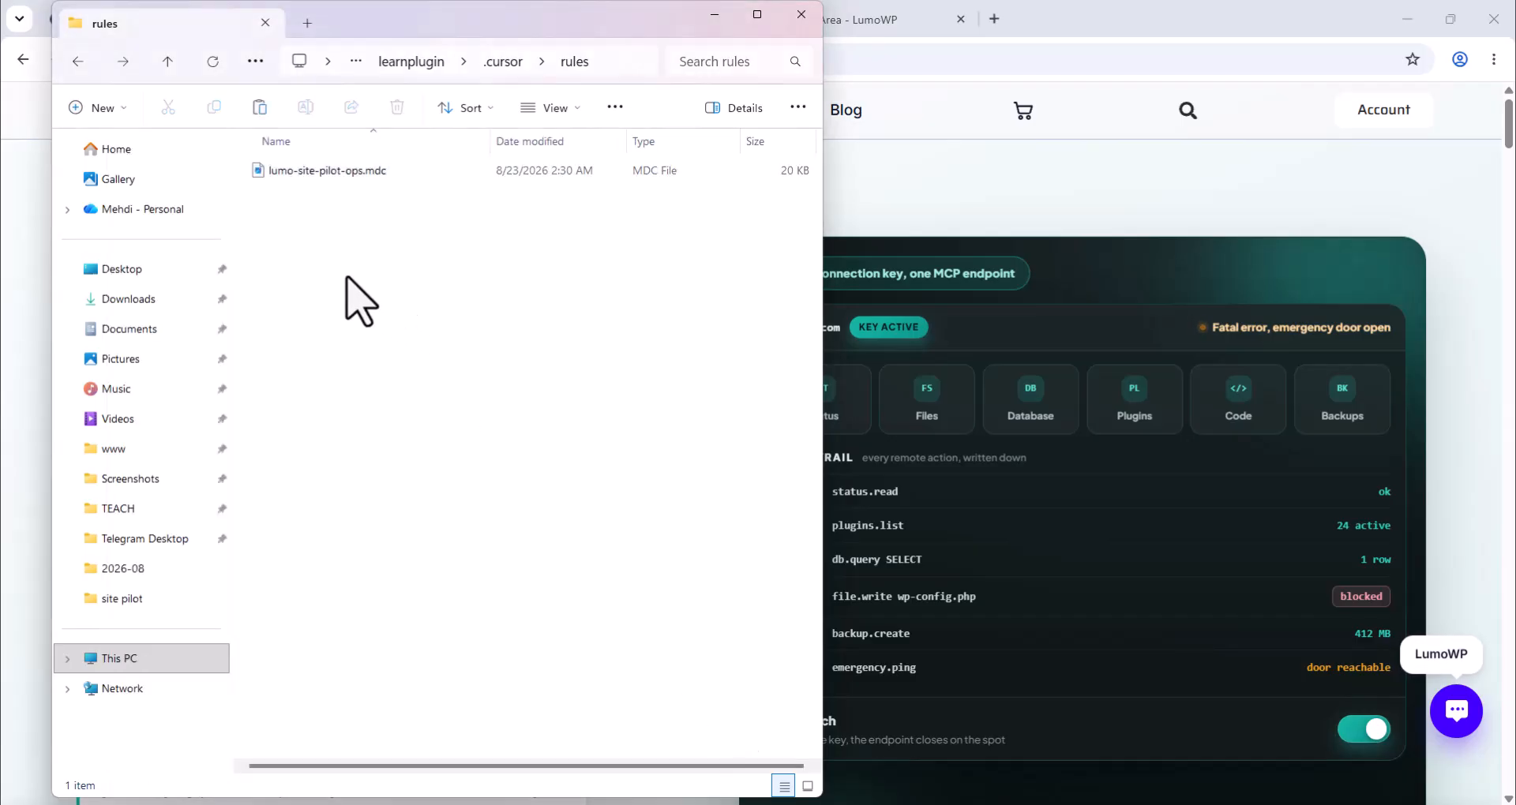
left_click(341, 172)
left_click(359, 240)
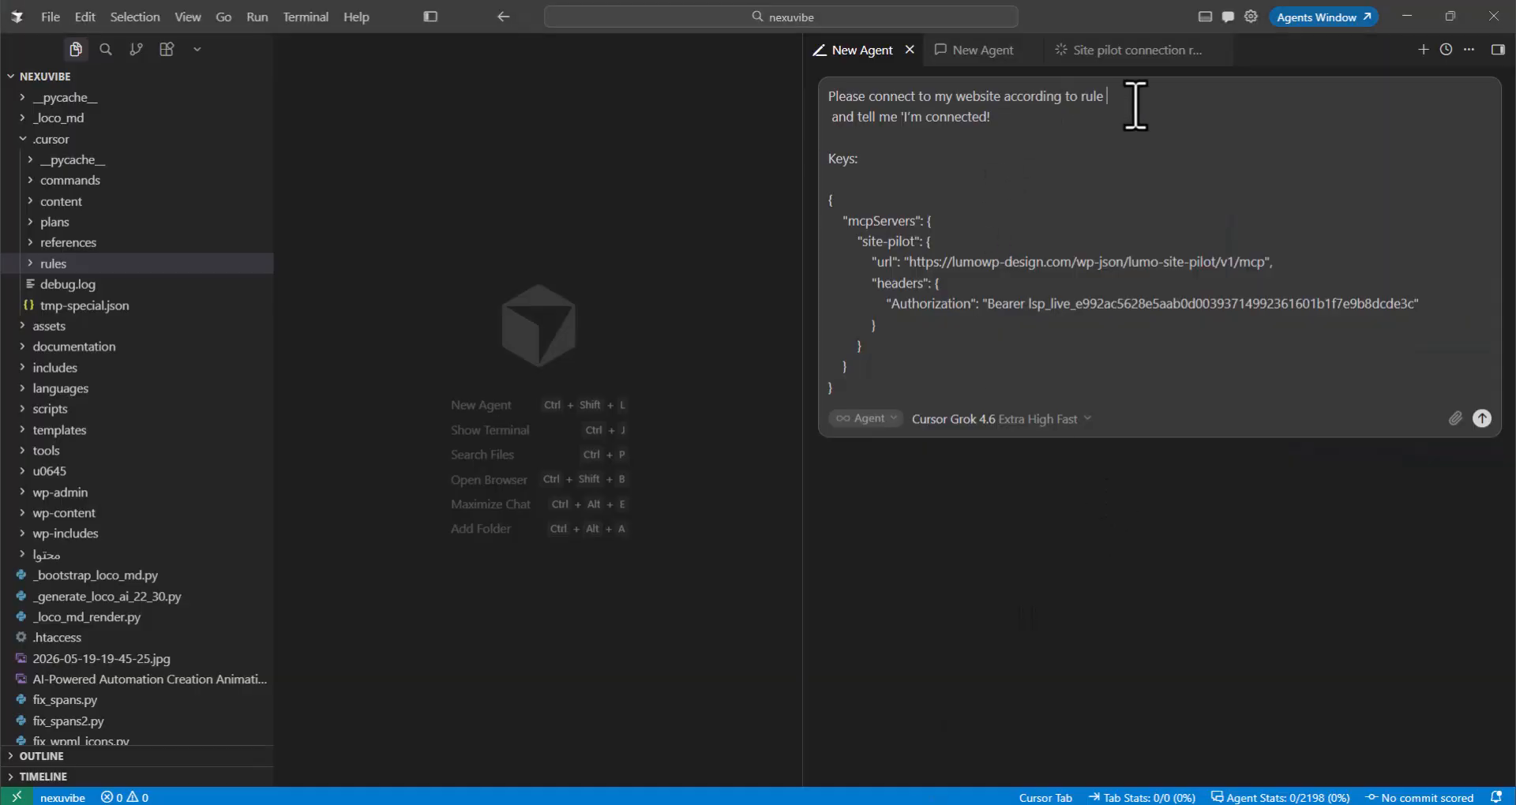
Reference the lumo-site-pilot-ops.mdc file after "according to rule" in the connection prompt, collapse the NEXUVIBE file tree, and send the prompt.
type("@")
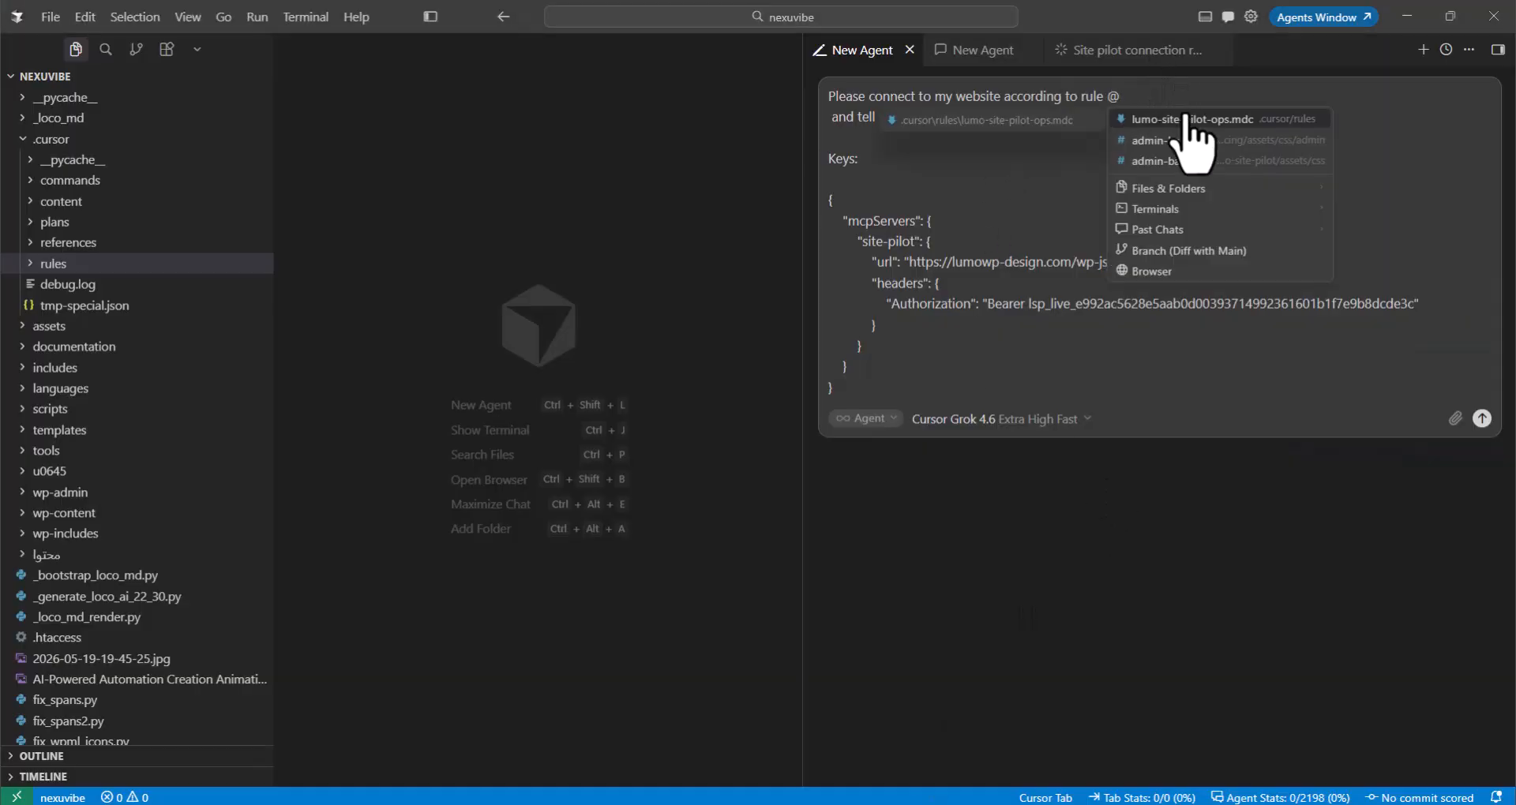
left_click(1136, 111)
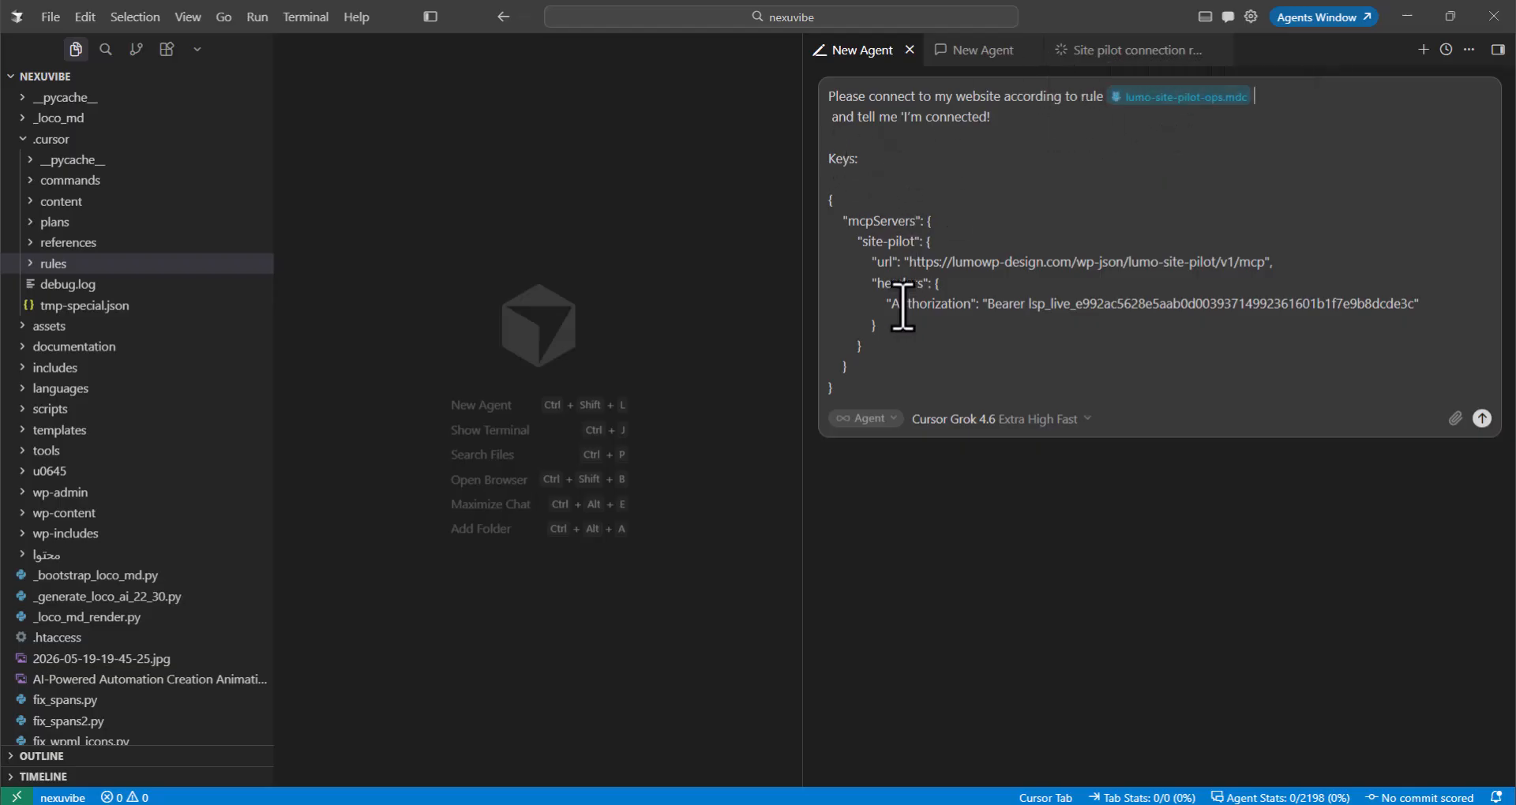
left_click(76, 75)
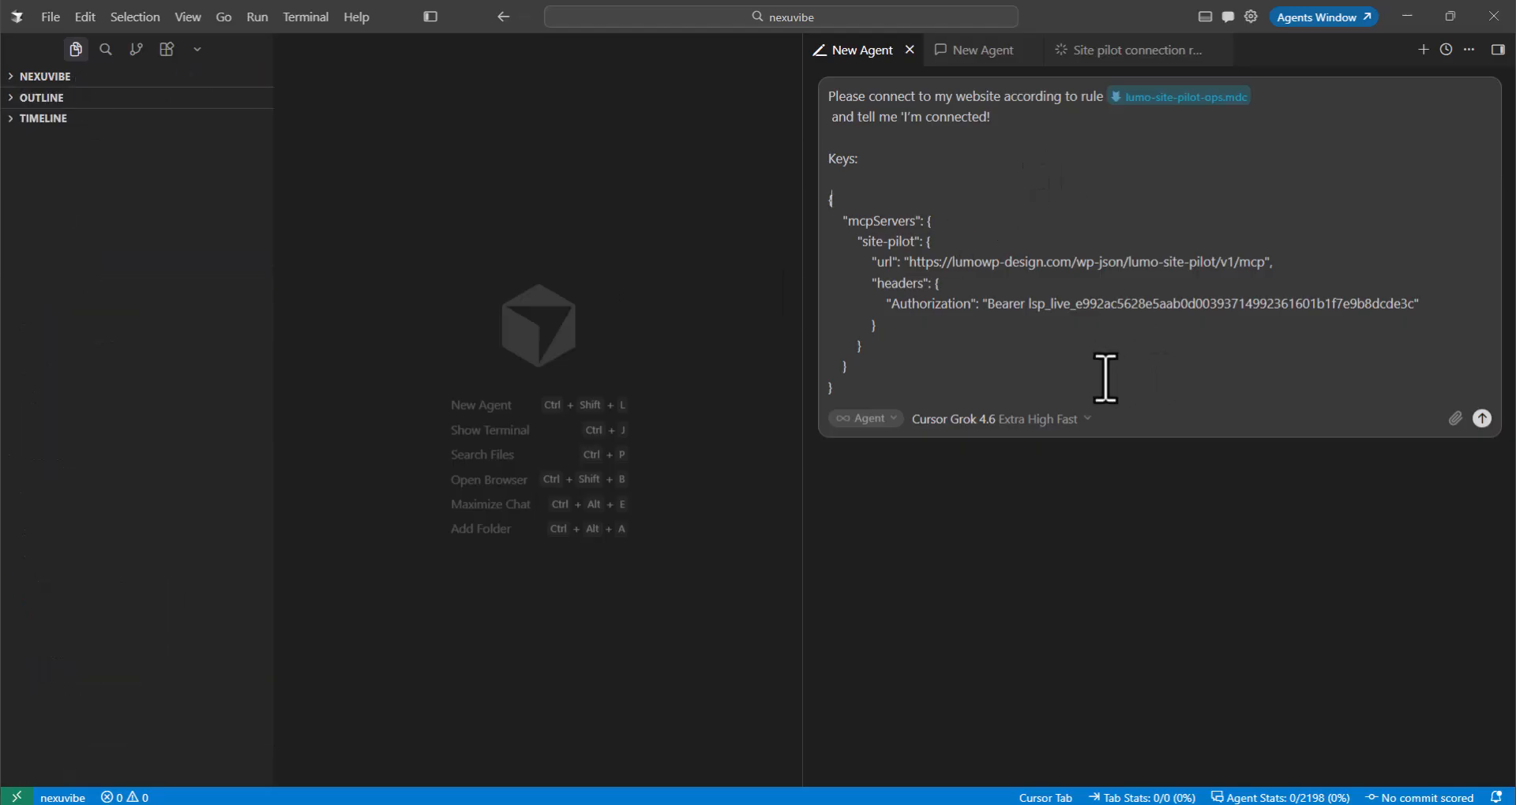
key("Return")
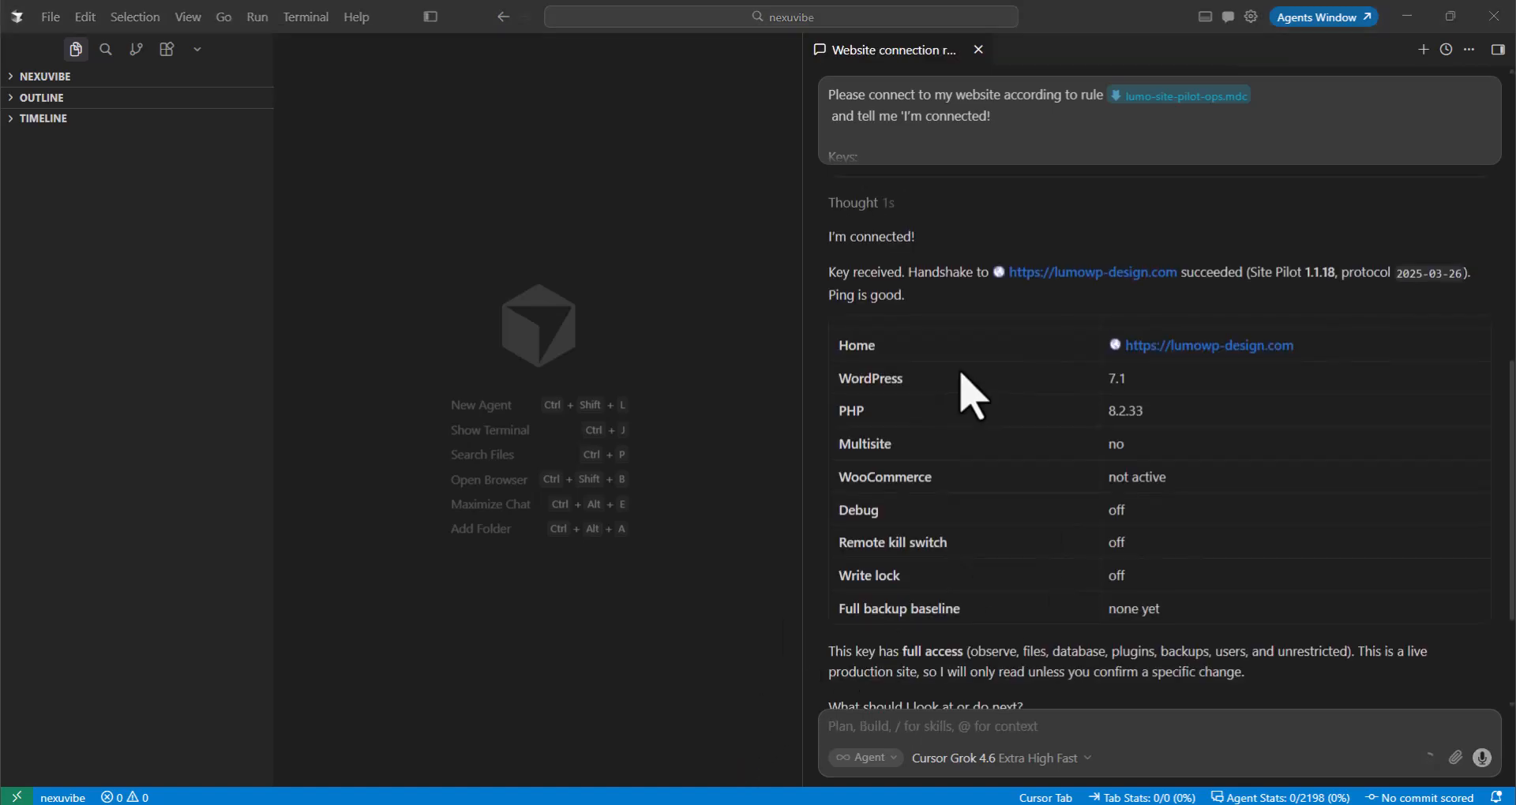
Review the agent's connection reply and send the follow-up request "Please install the WooCommerce plugin for me!".
scroll(971, 389, "up", 2)
triple_click(896, 330)
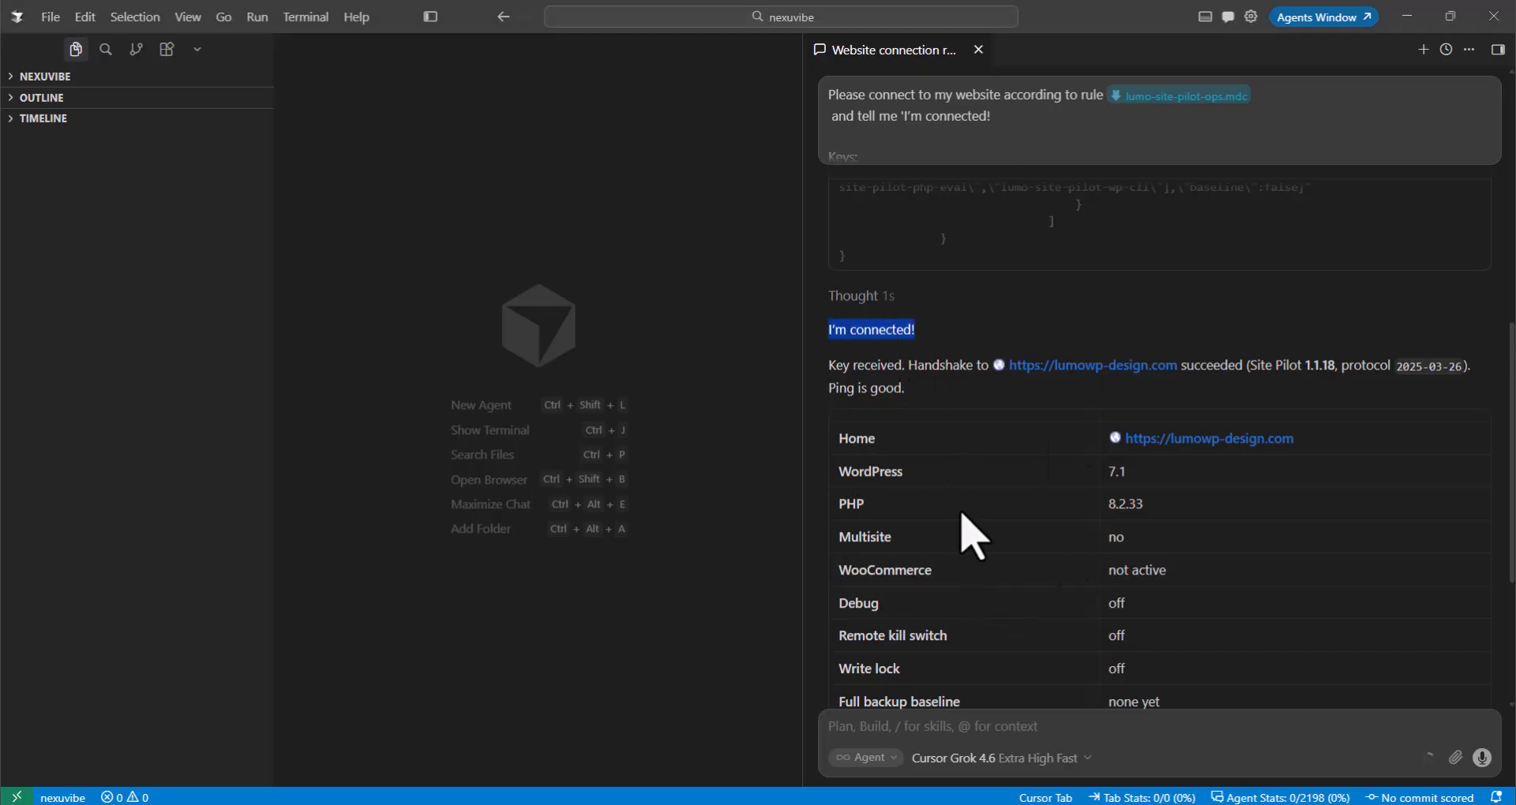
scroll(1066, 663, "down", 4)
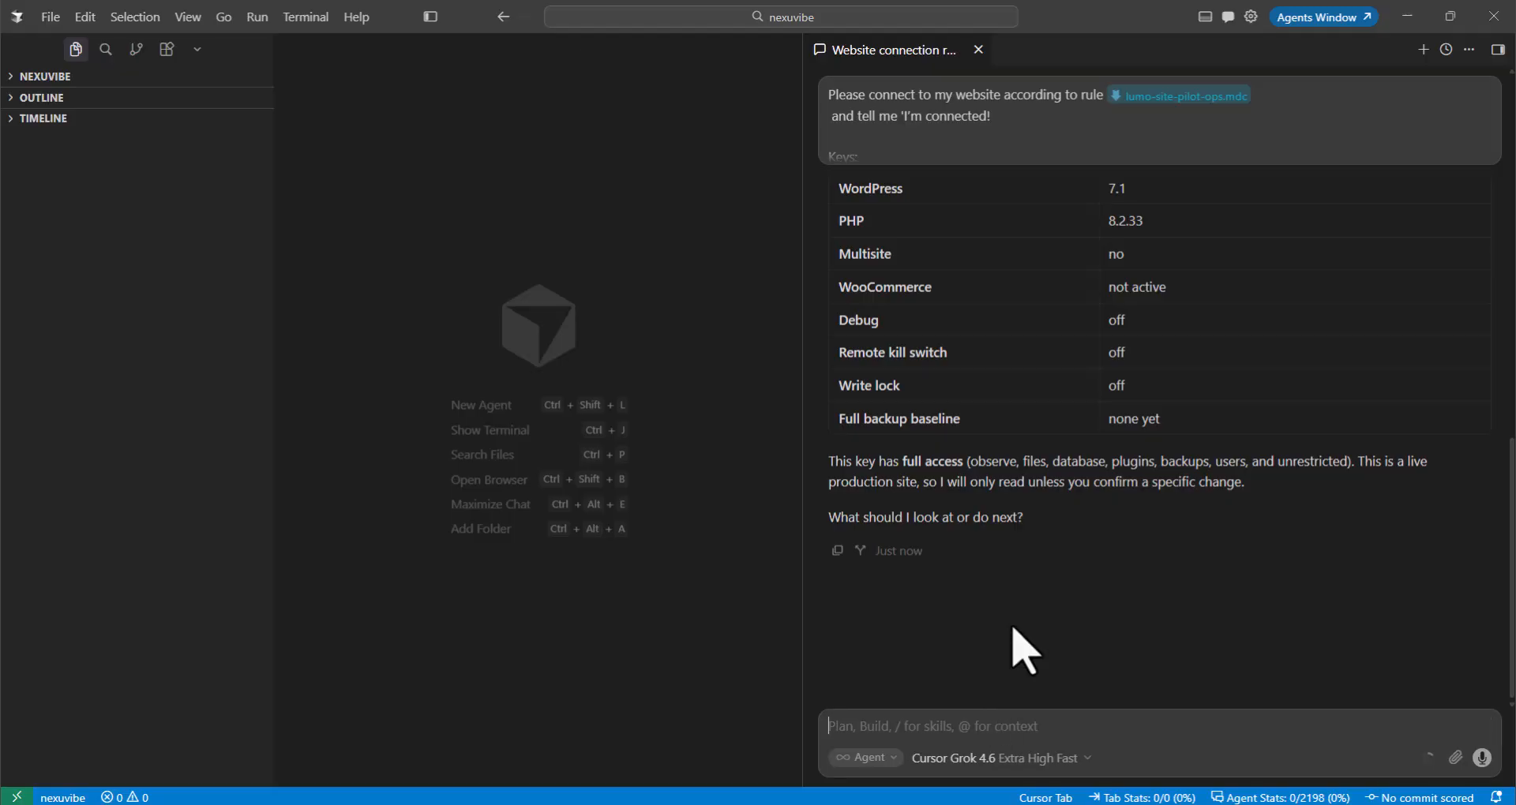
type("Please install the WooCommerce plugin for me!")
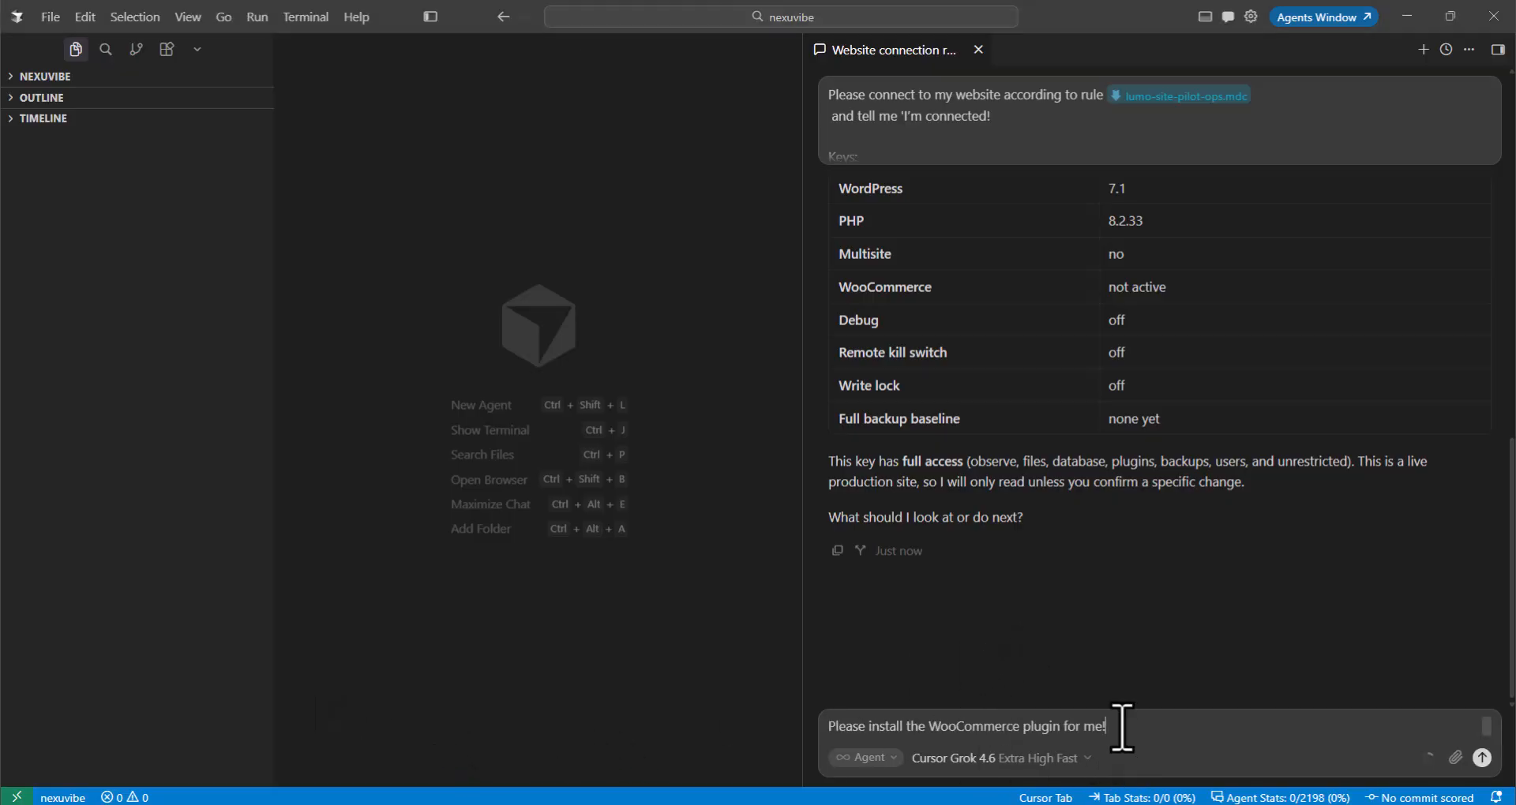
key("Return")
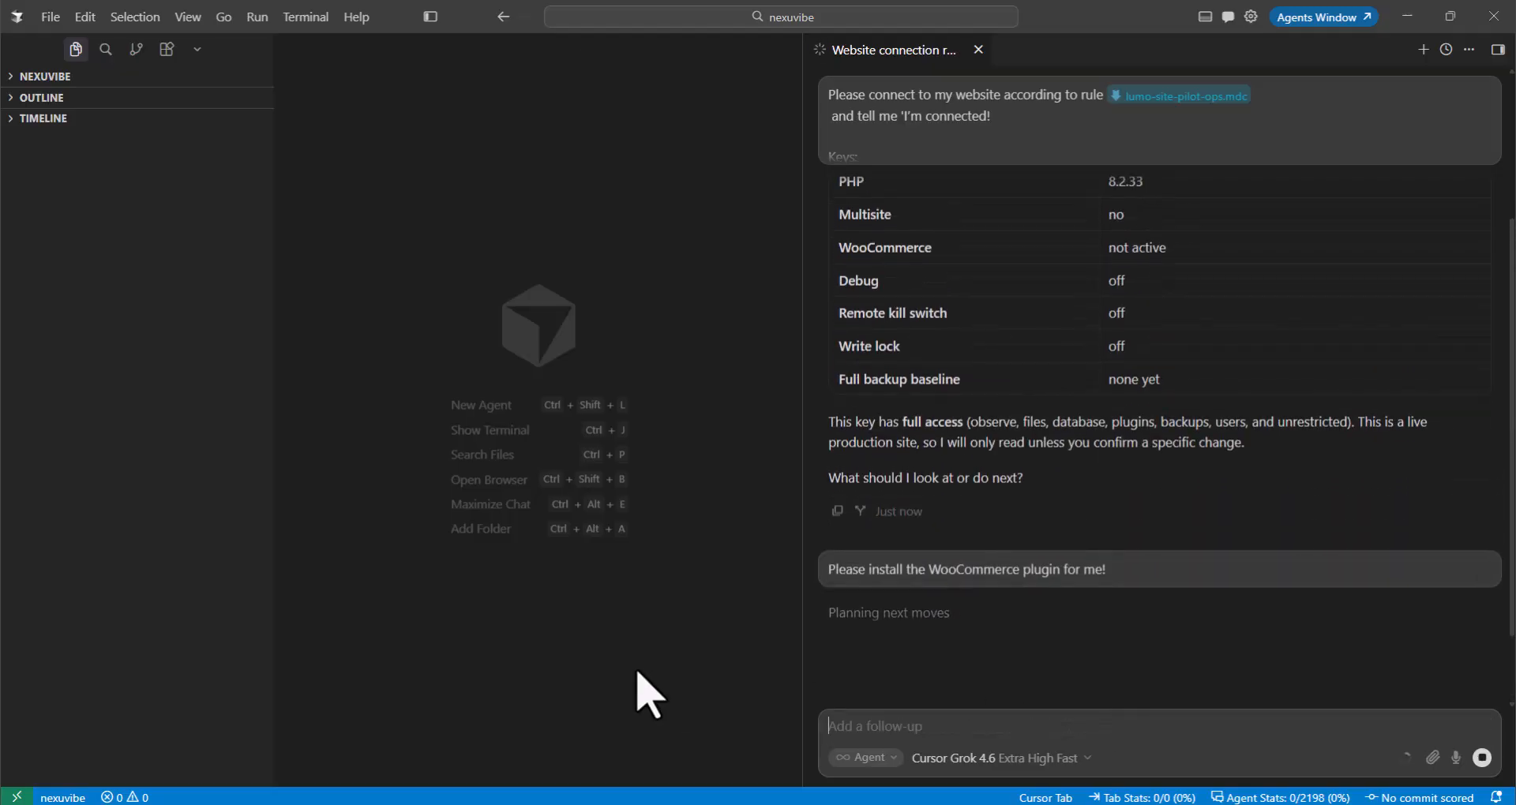
scroll(1062, 642, "down", 1)
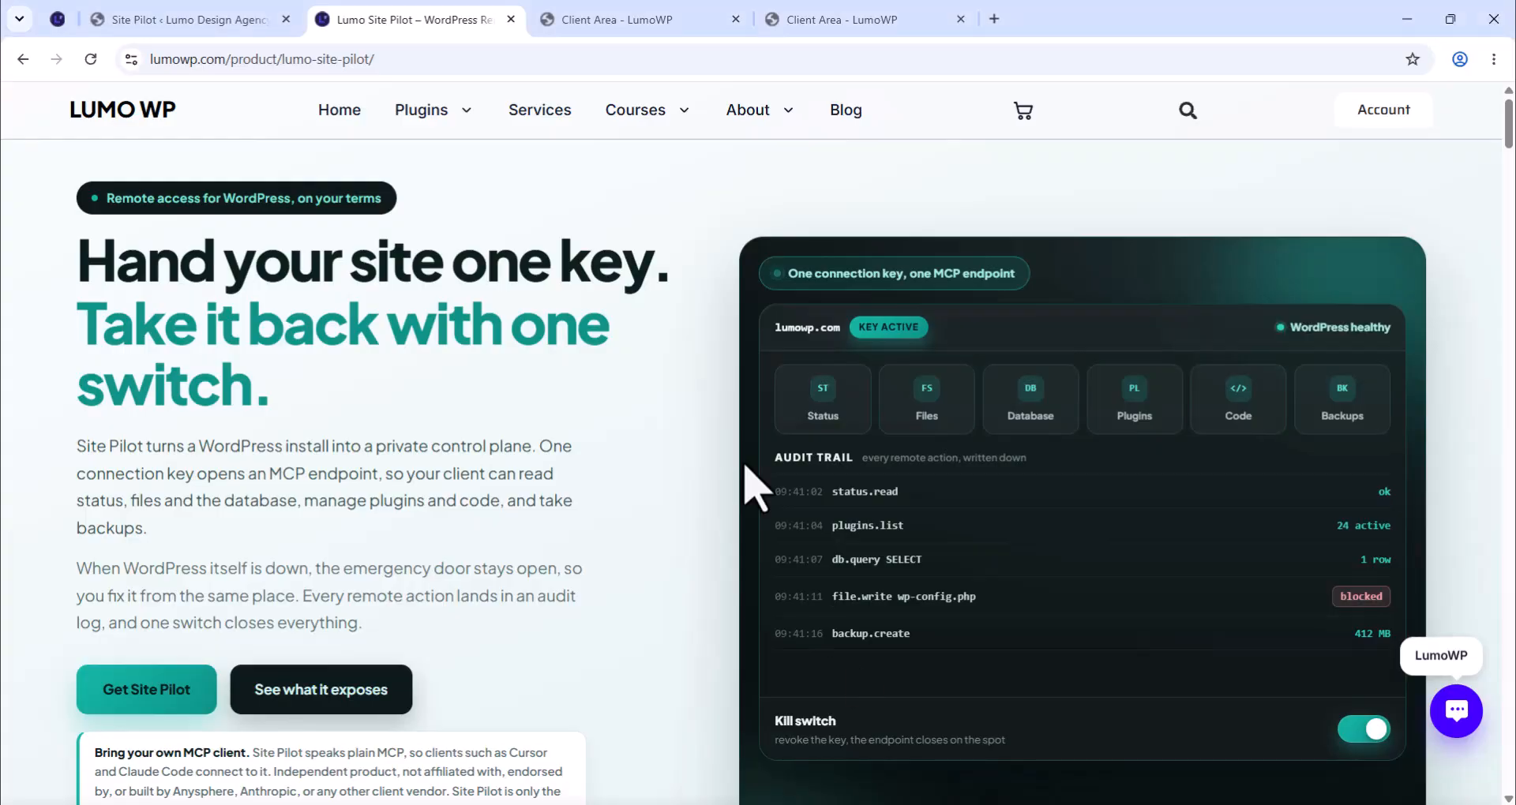
Switch to the browser and open the WordPress Dashboard of the Lumo Design Agency site.
left_click(127, 19)
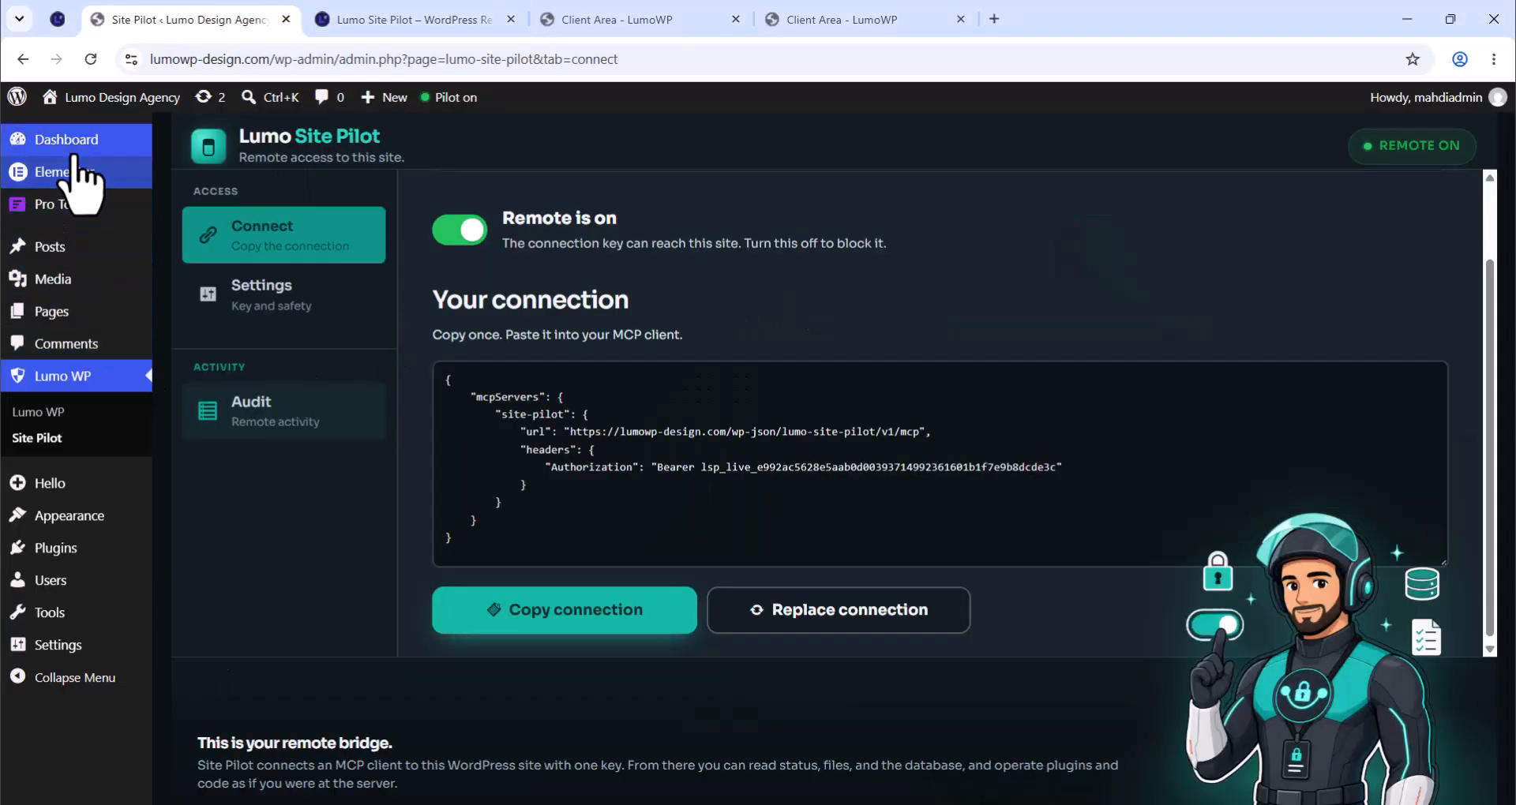
mouse_move(75, 142)
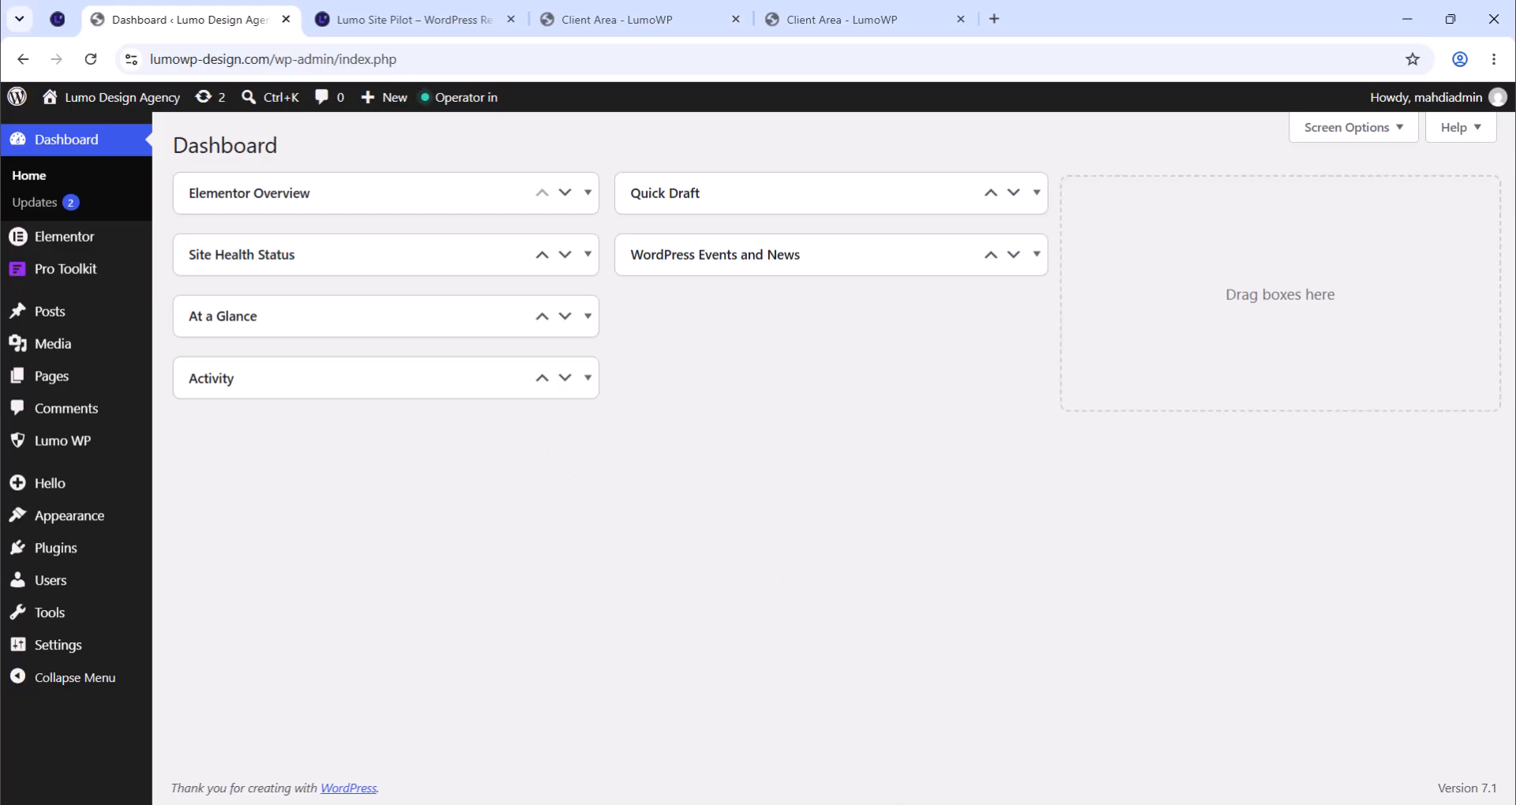
Switch back to Cursor and read the agent's report on the WooCommerce installation.
key("alt+Tab")
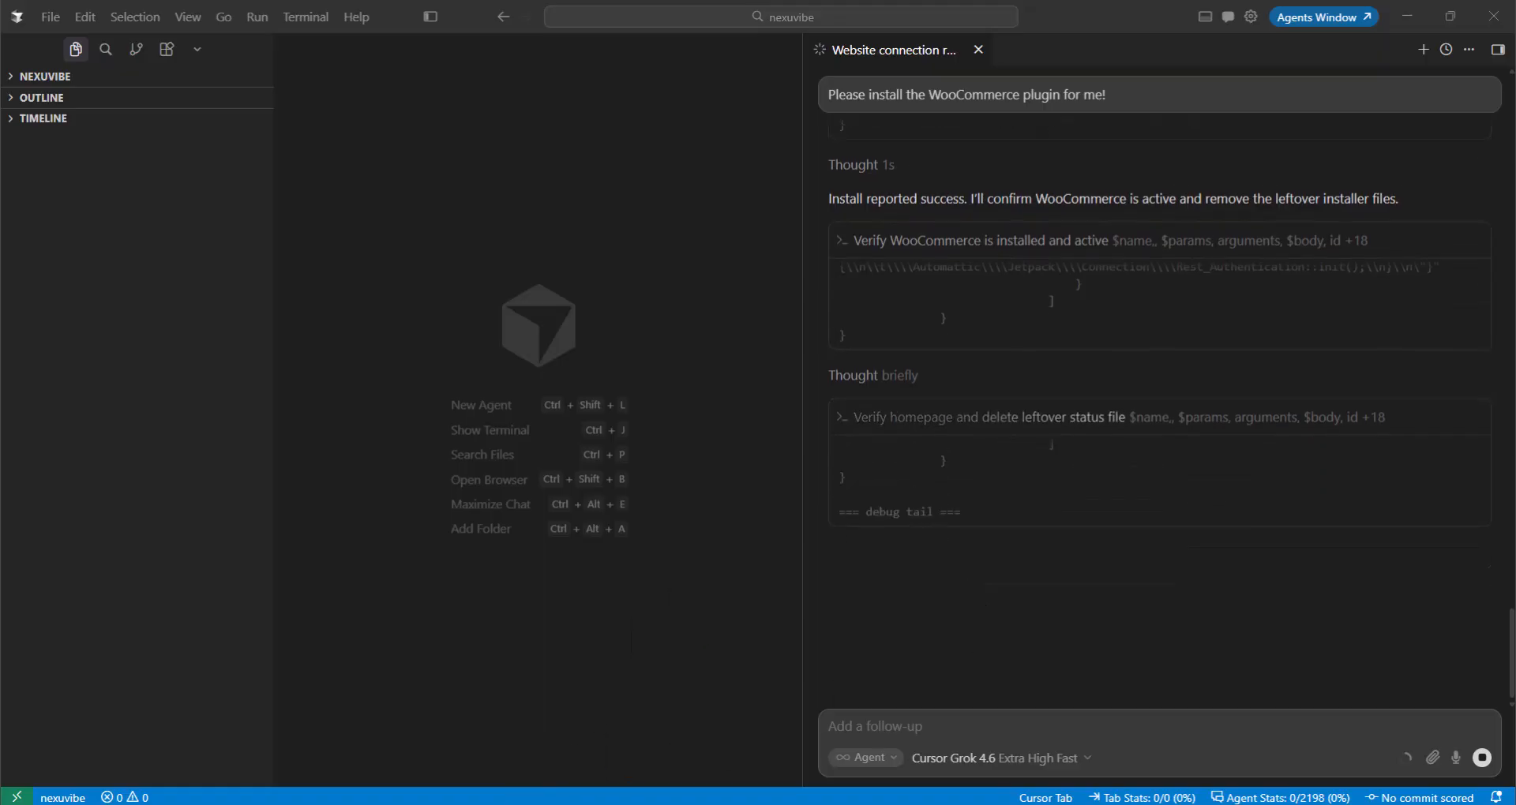
triple_click(924, 292)
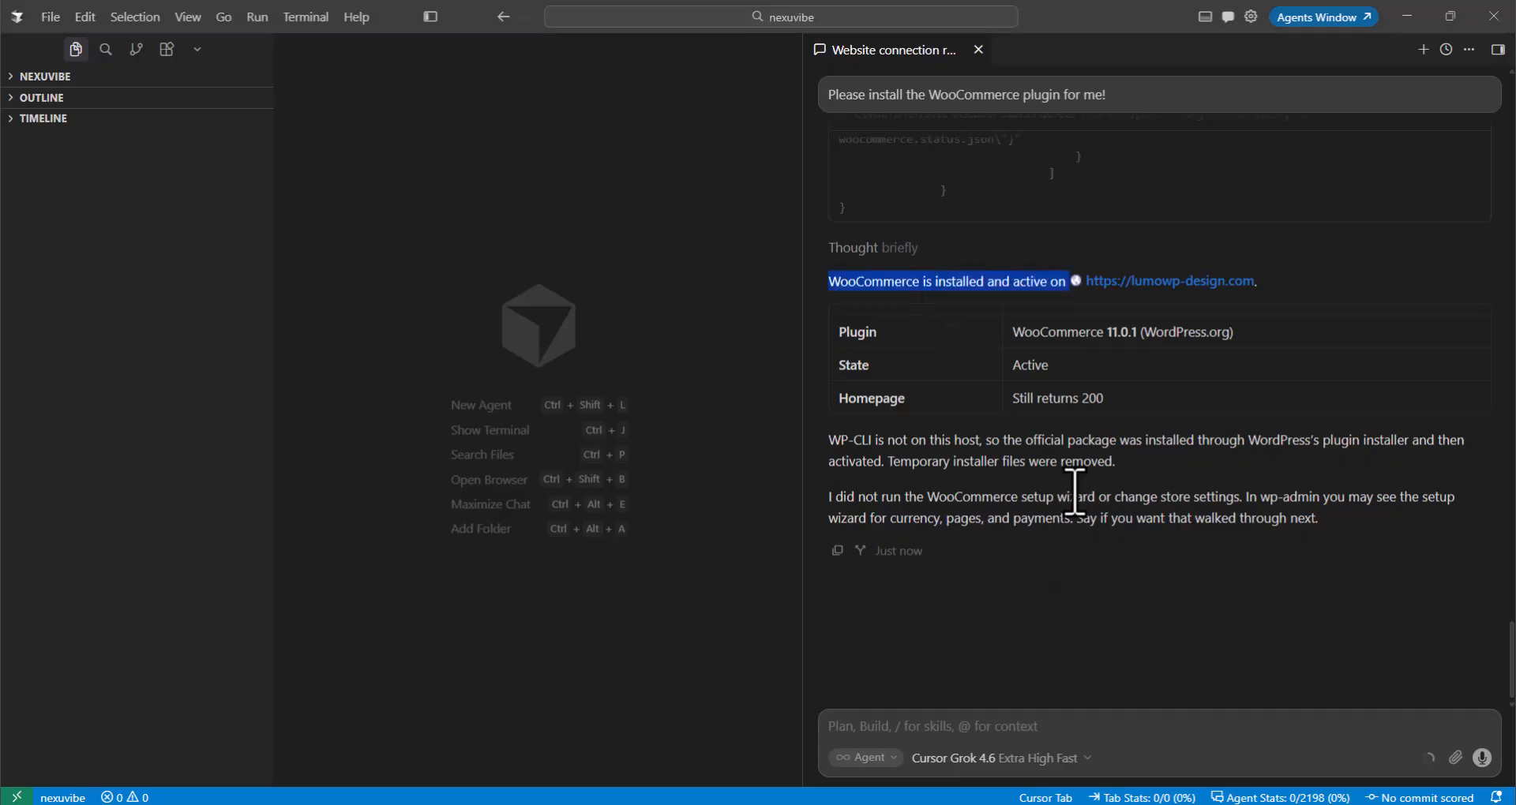
left_click(1131, 497)
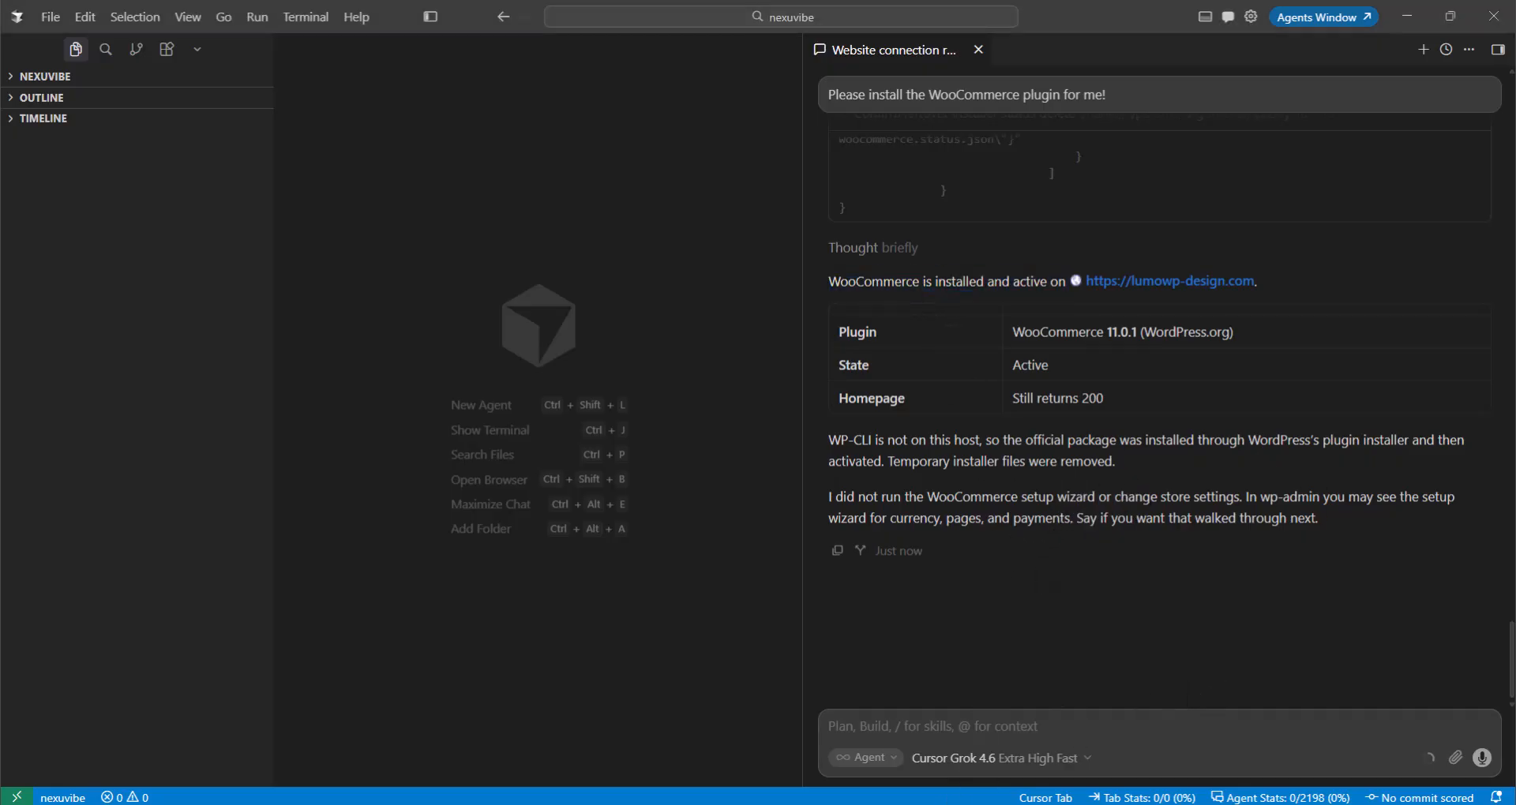
Switch to the browser, refresh the WordPress Dashboard, and examine its WooCommerce admin entries and dashboard widgets.
key("alt+Tab")
left_click(139, 153)
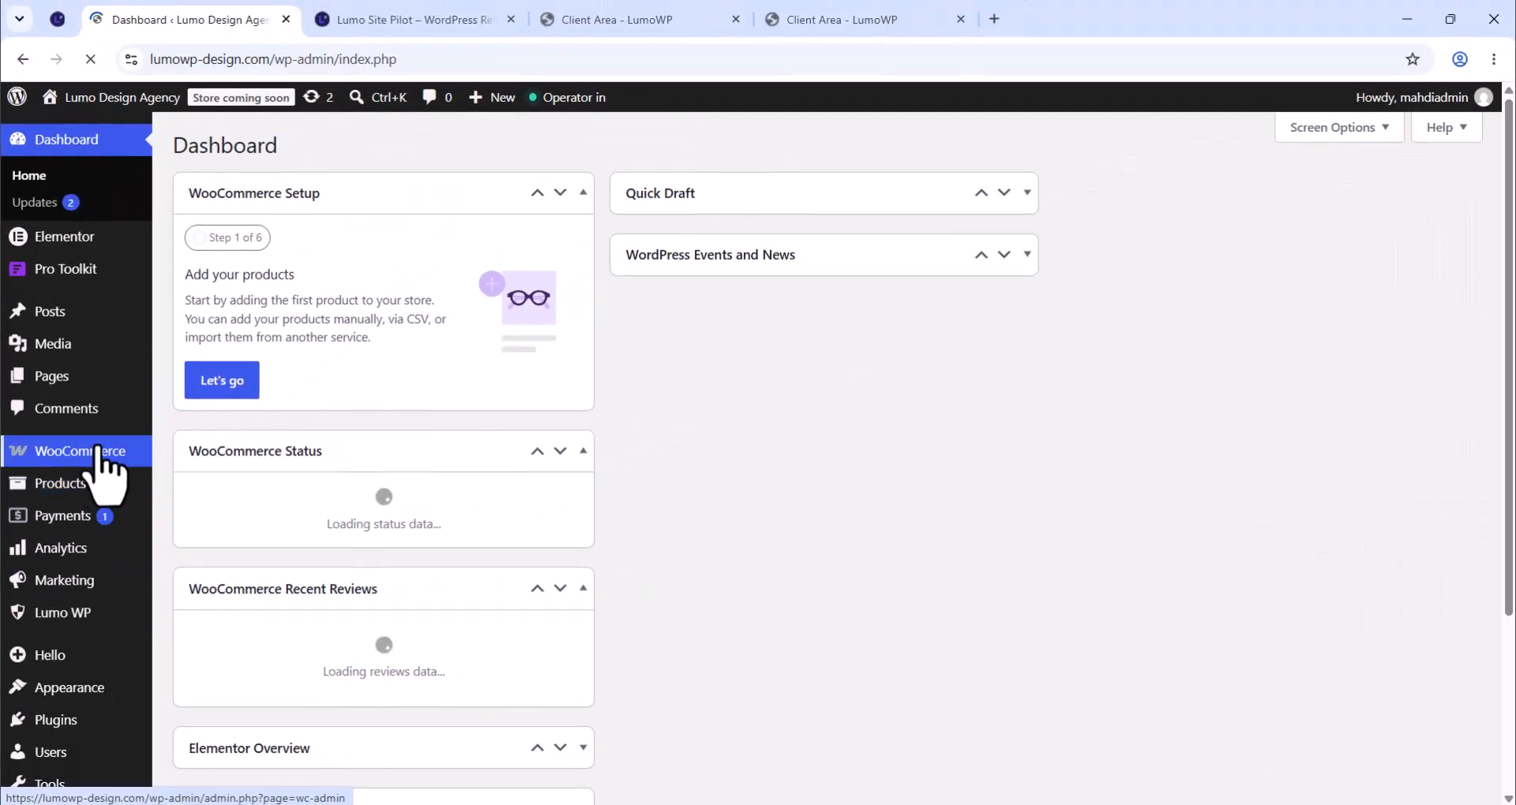
mouse_move(111, 484)
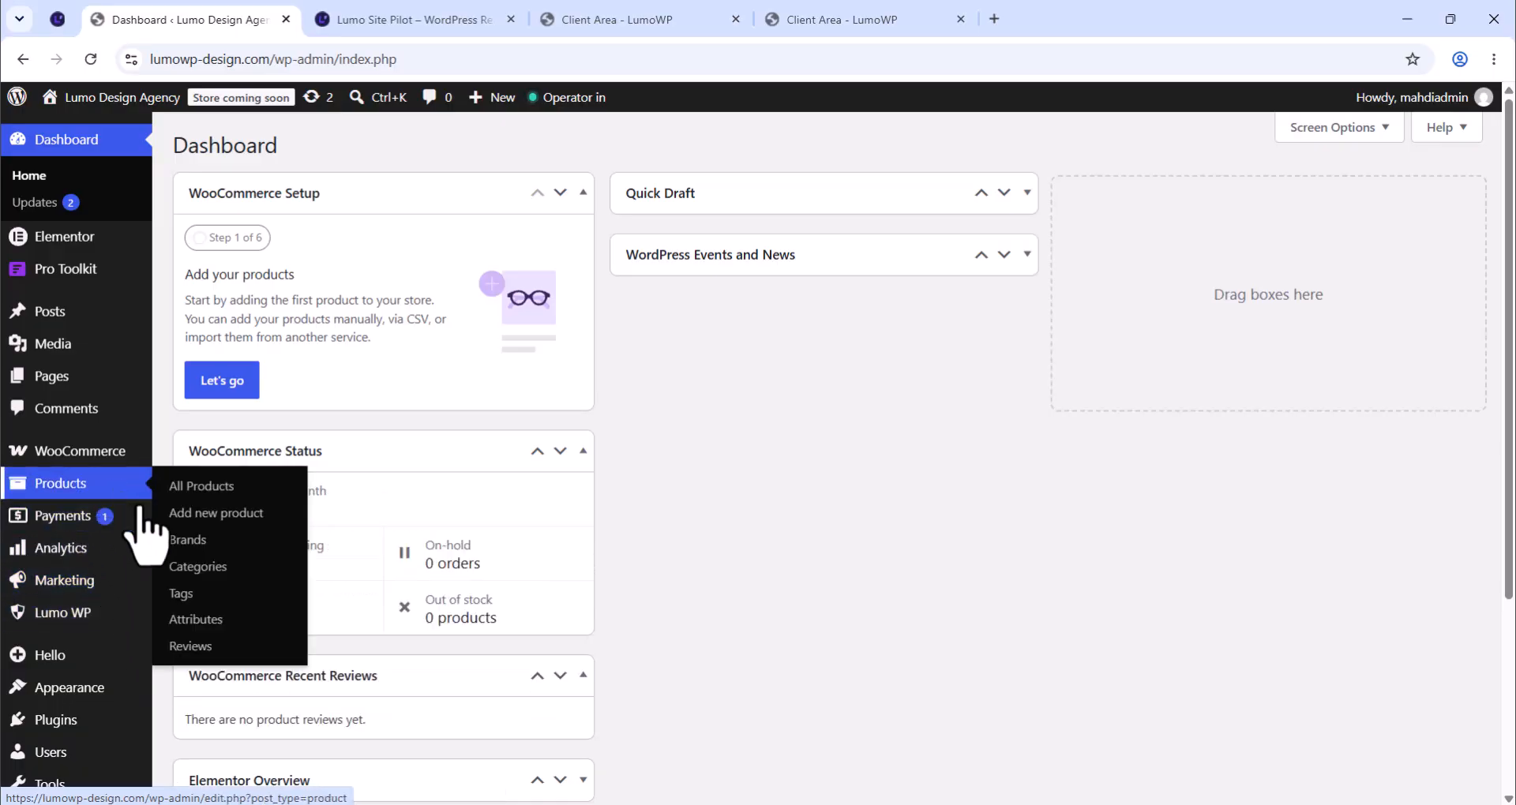
scroll(450, 507, "down", 3)
scroll(474, 500, "up", 3)
scroll(433, 532, "down", 1)
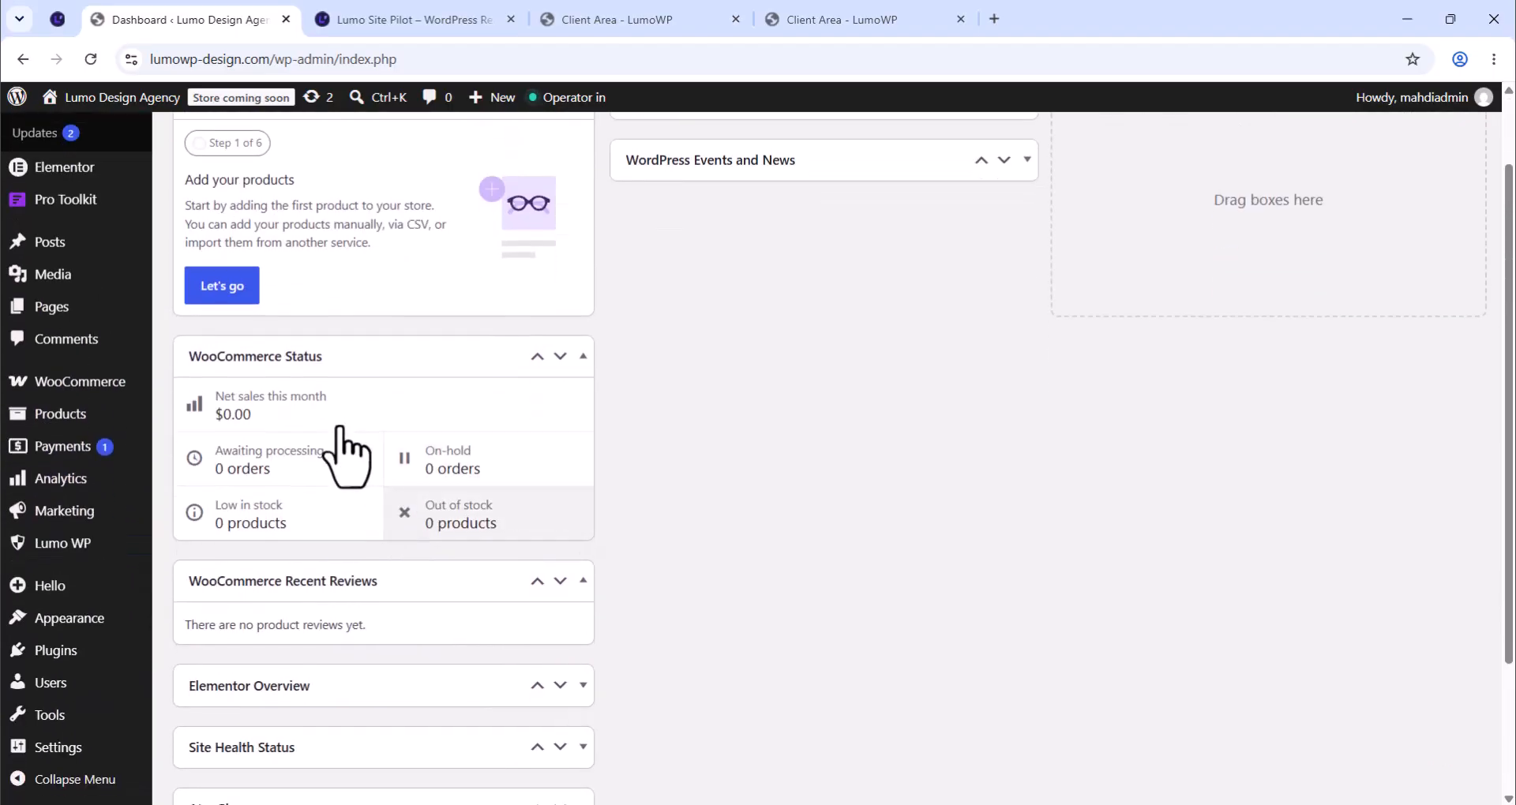
scroll(348, 456, "up", 1)
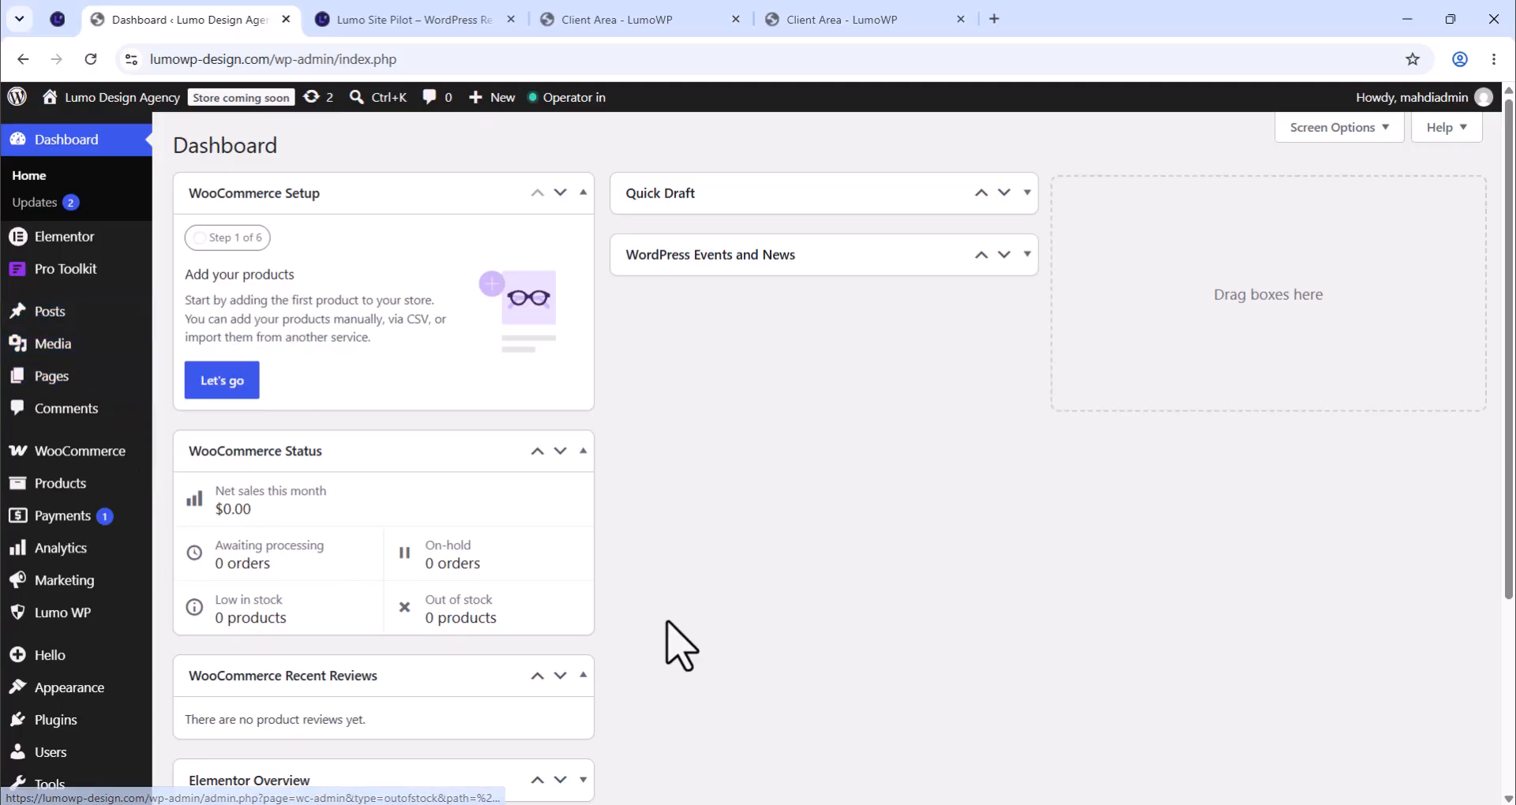